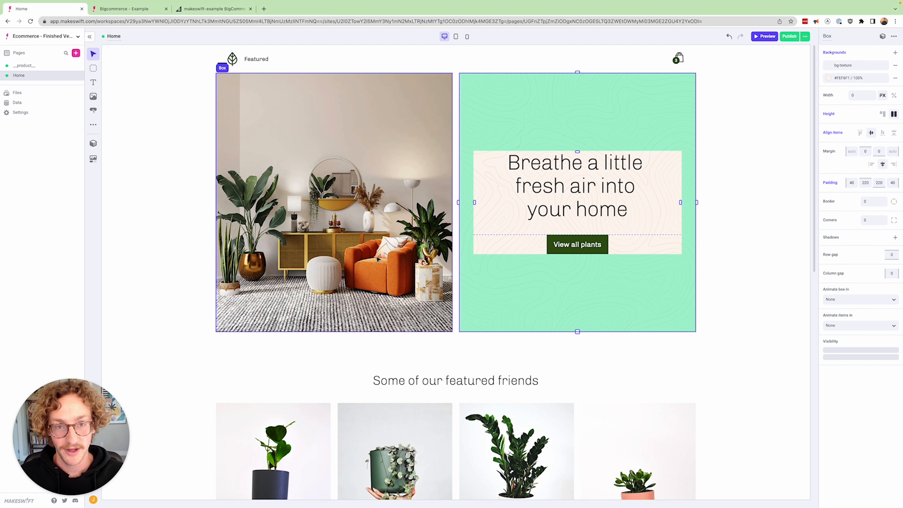
scroll(428, 259, down, 7)
scroll(563, 257, up, 7)
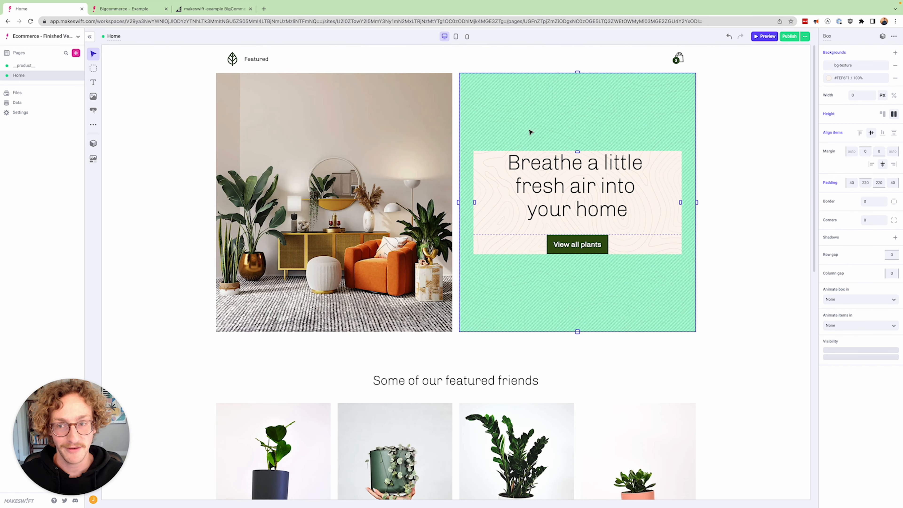
Open the GitHub repository of the BigCommerce example from Makeswift's BigCommerce component page
click(125, 8)
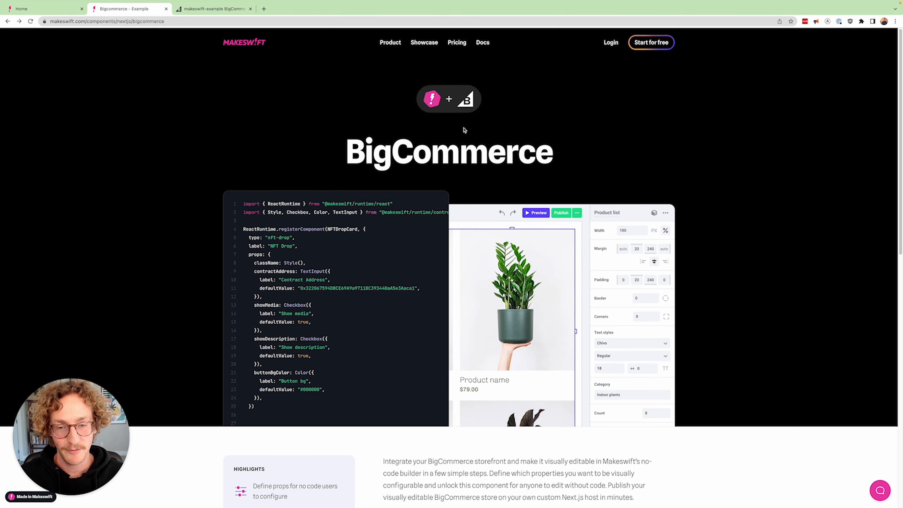
scroll(463, 129, down, 6)
scroll(463, 129, down, 5)
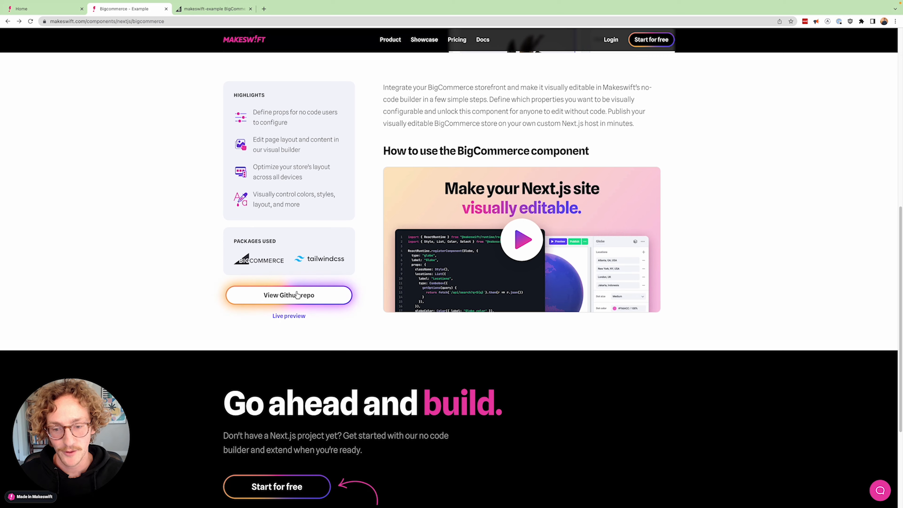
click(297, 294)
Start a Vercel deployment from the README's "Deploy your own" section and create the private Git repository makeswift-bigcommerce-example
scroll(320, 266, down, 9)
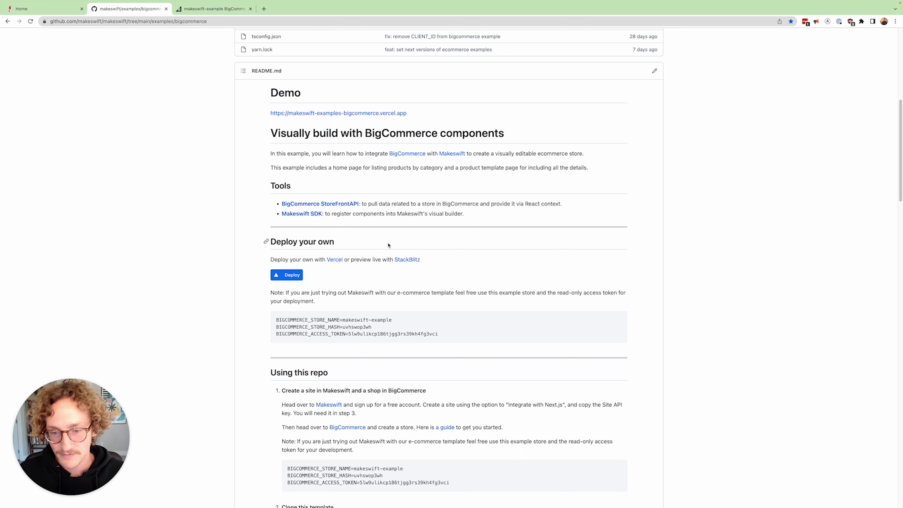
super+click(286, 275)
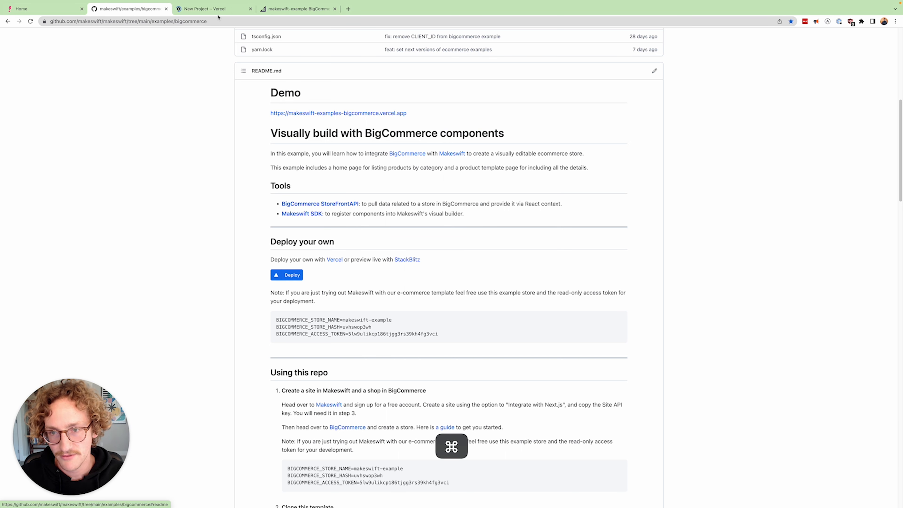
click(214, 8)
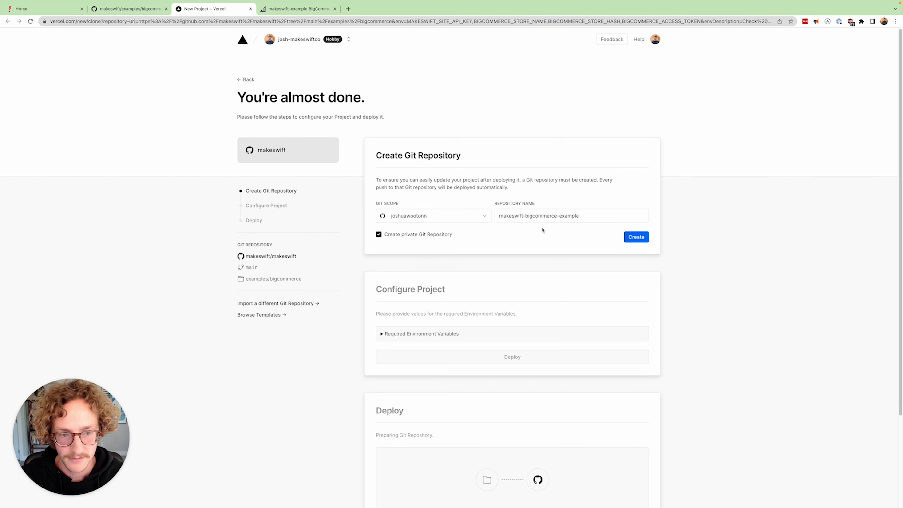
click(637, 239)
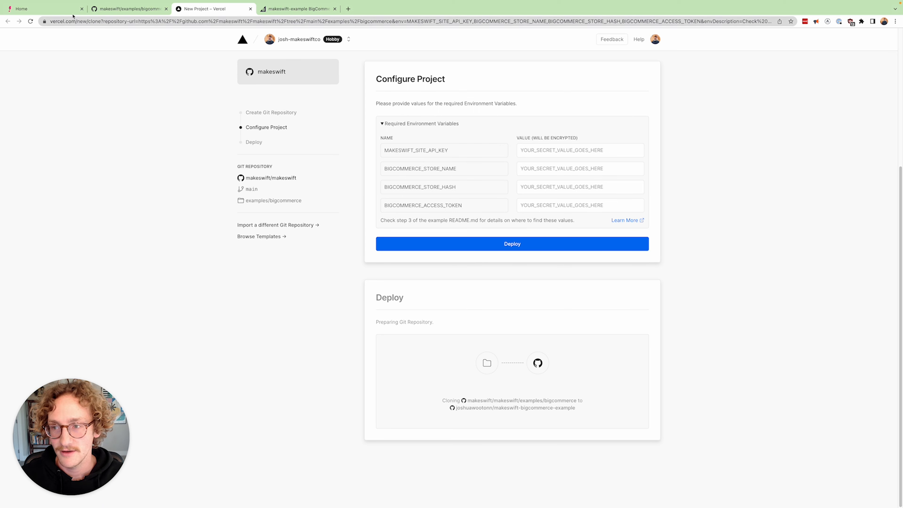
Switch to Makeswift and create a new site from the Ecommerce template, skipping the Next.js integration
click(23, 8)
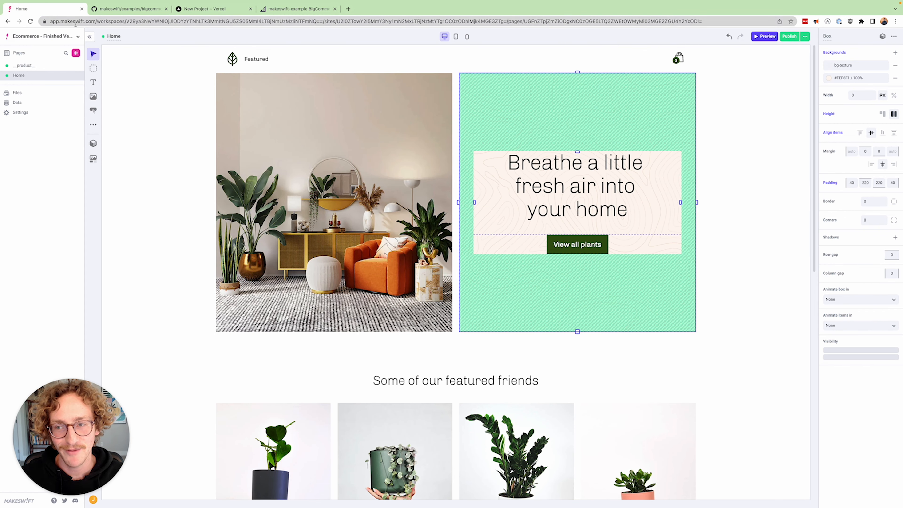
click(43, 37)
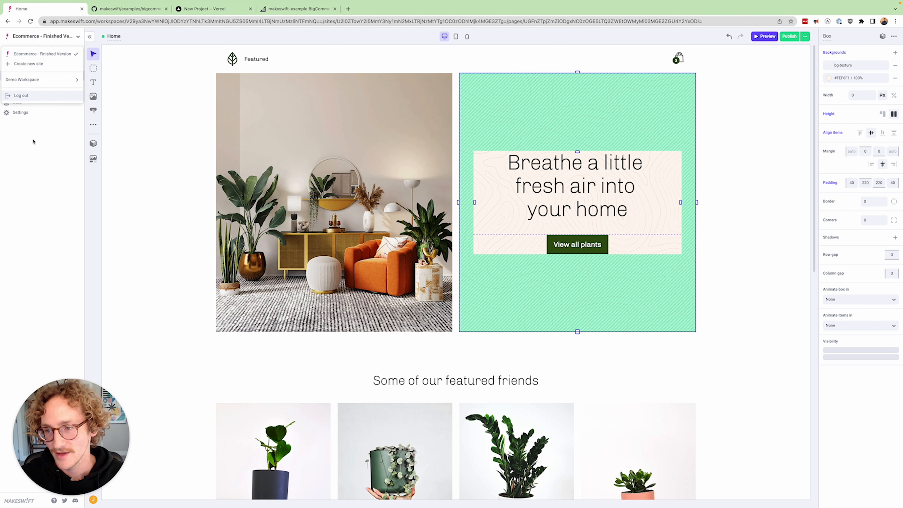
click(46, 68)
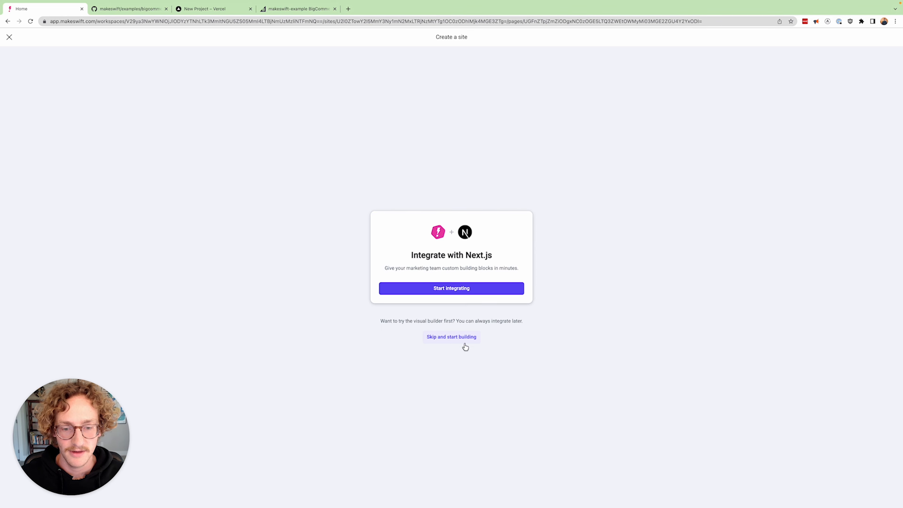
click(441, 340)
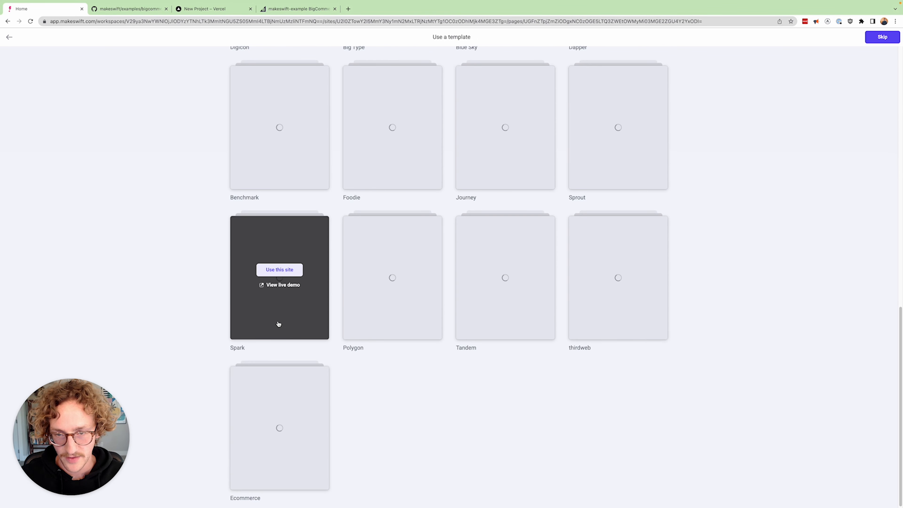
scroll(279, 324, down, 1)
mouse_move(296, 414)
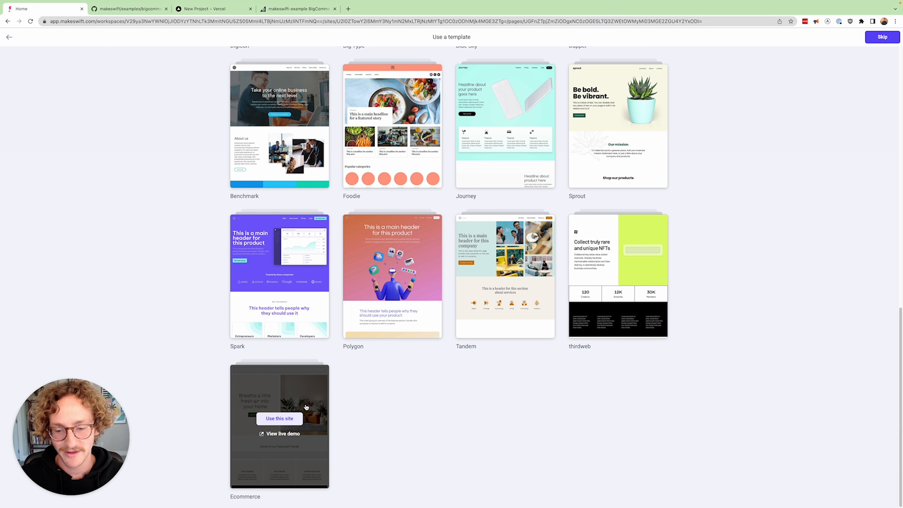
click(293, 420)
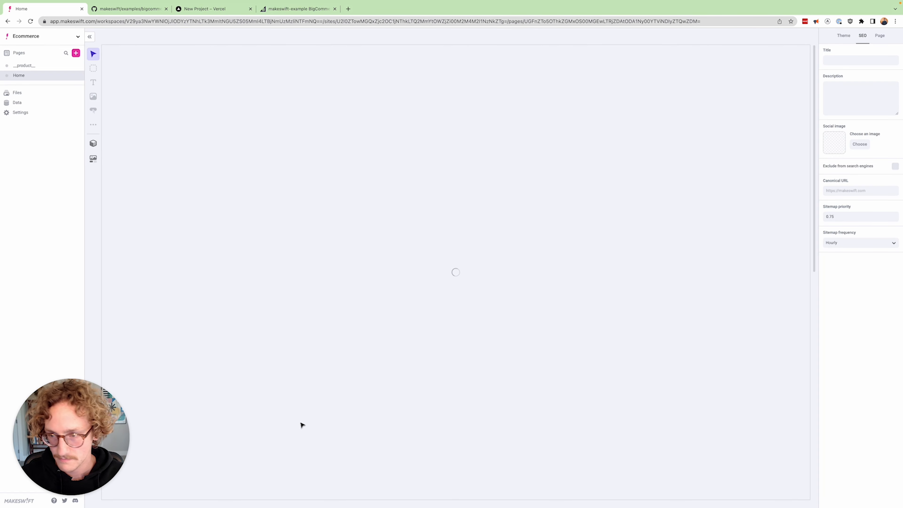
Copy the new site's API key from its host settings and paste it as the Vercel project's MAKESWIFT_SITE_API_KEY value
click(34, 114)
click(288, 193)
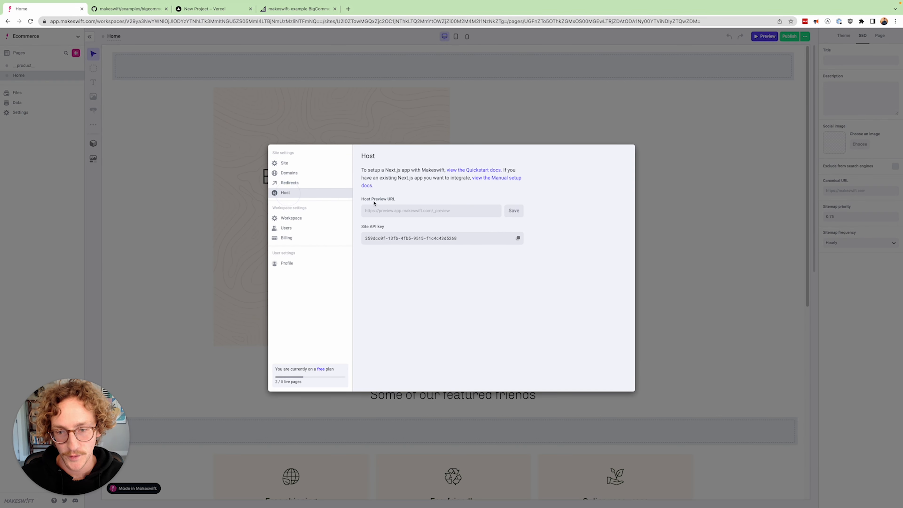
drag(361, 227, 412, 227)
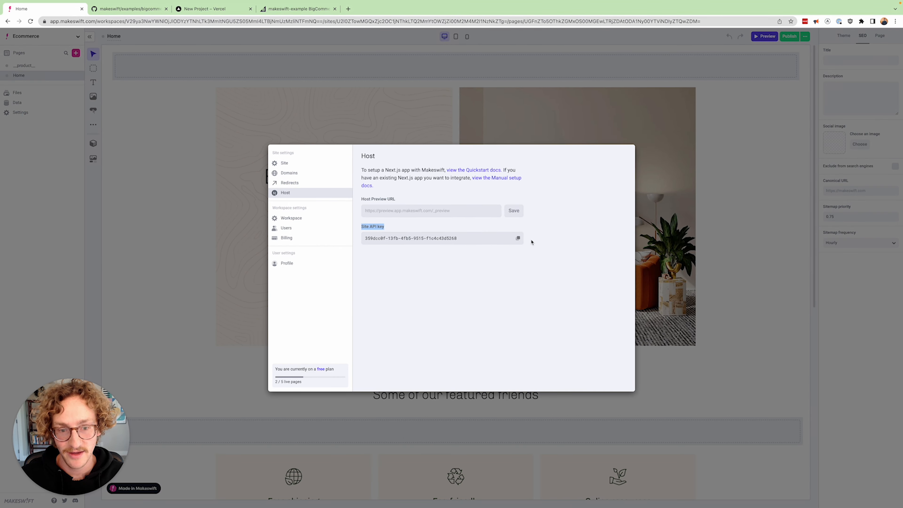
click(516, 239)
click(205, 9)
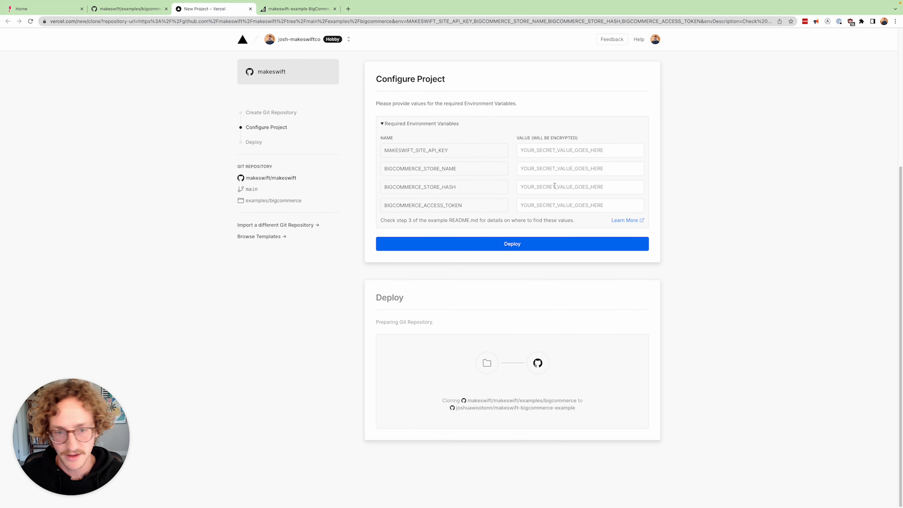
click(545, 156)
key(super+v)
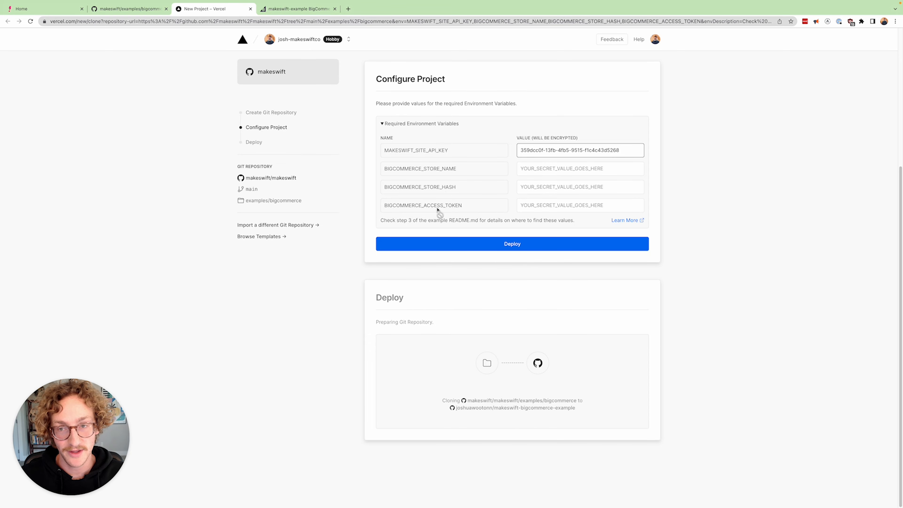
Find the example store credentials in the GitHub README and set Vercel's BIGCOMMERCE_STORE_NAME to makeswift-example
click(140, 13)
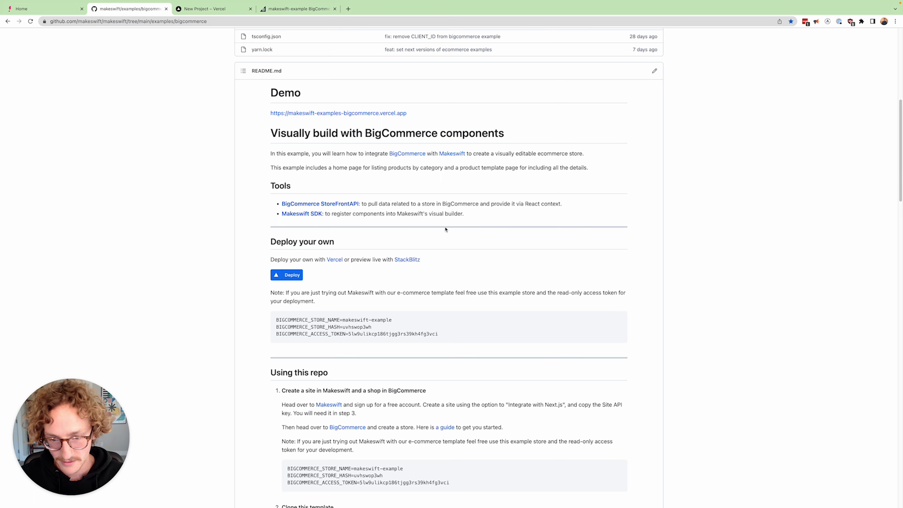
scroll(398, 234, down, 10)
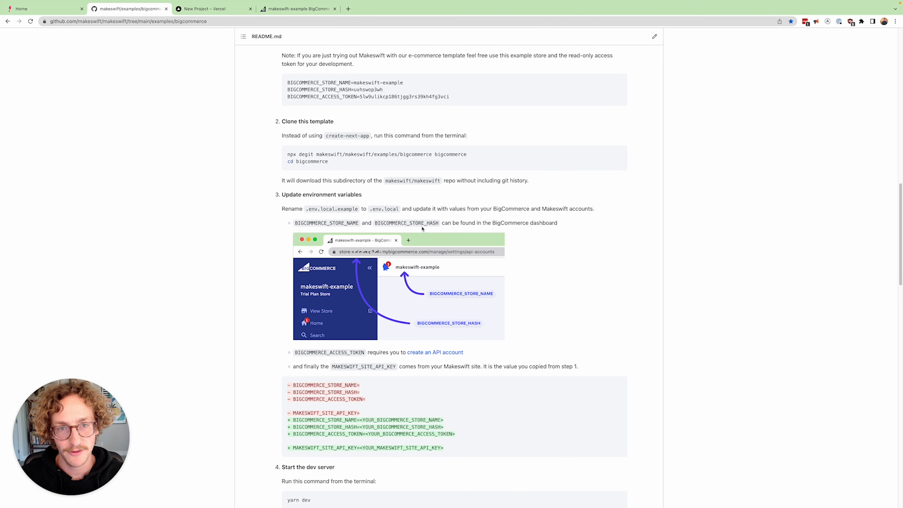
scroll(422, 228, down, 4)
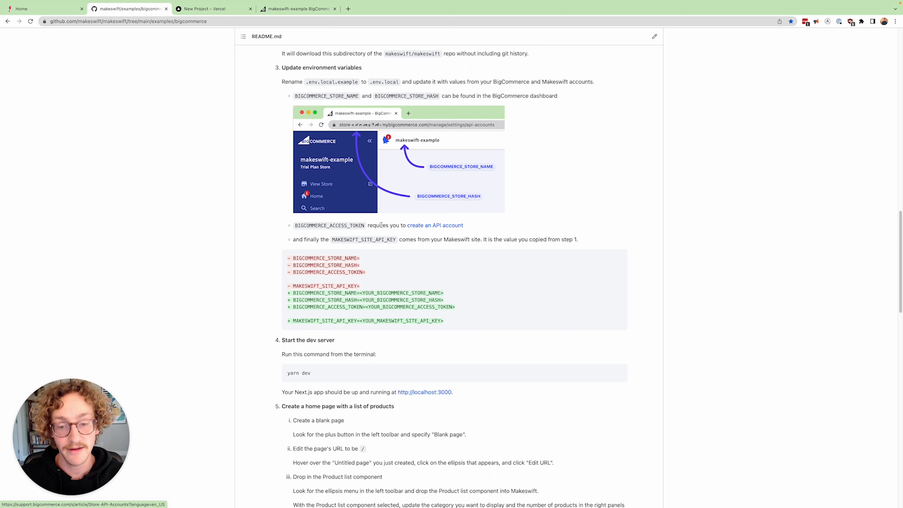
scroll(363, 224, up, 8)
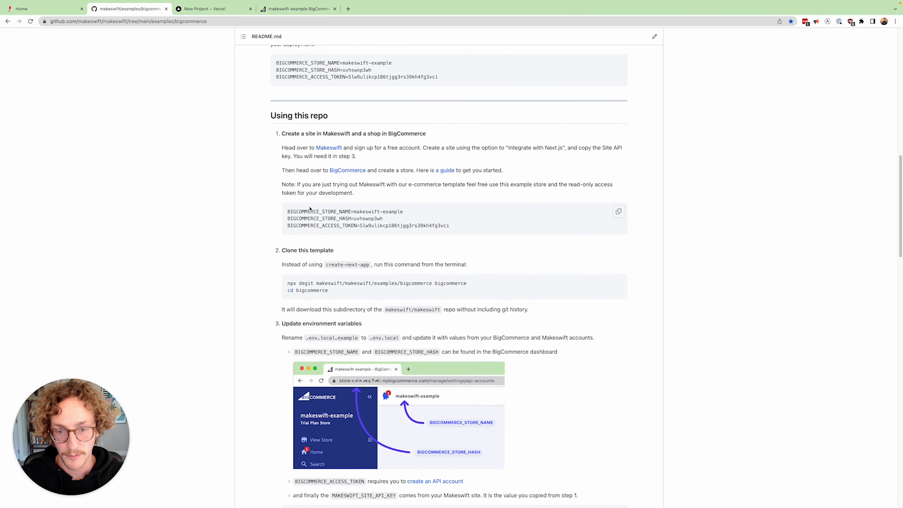
drag(289, 212, 460, 226)
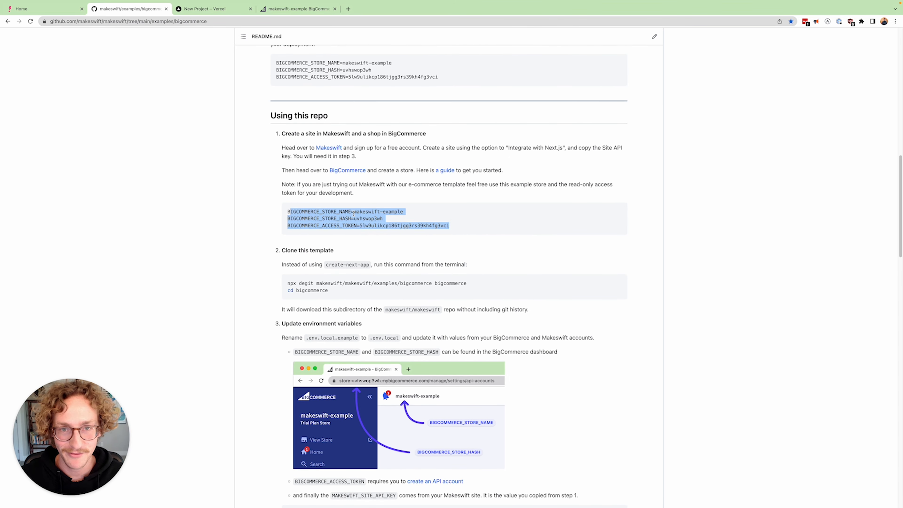
click(359, 217)
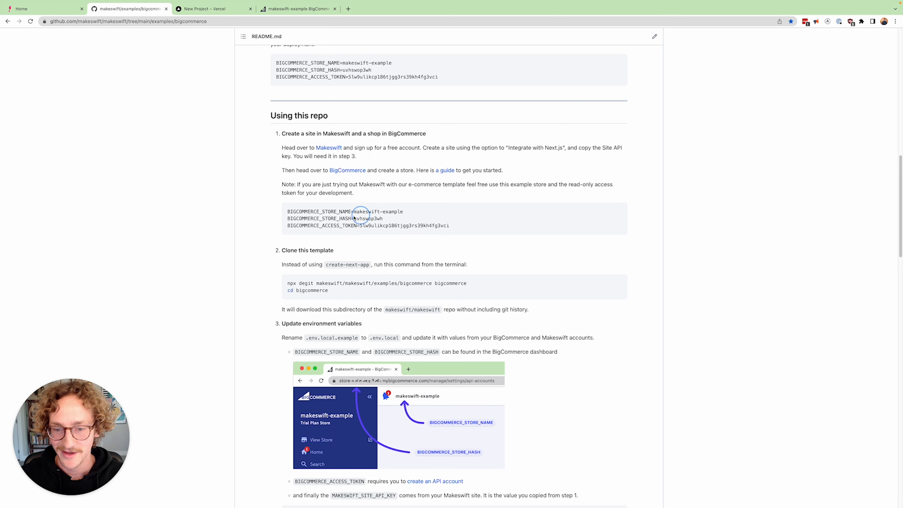
drag(354, 211, 429, 212)
key(super+c)
click(216, 9)
click(548, 168)
key(super+v)
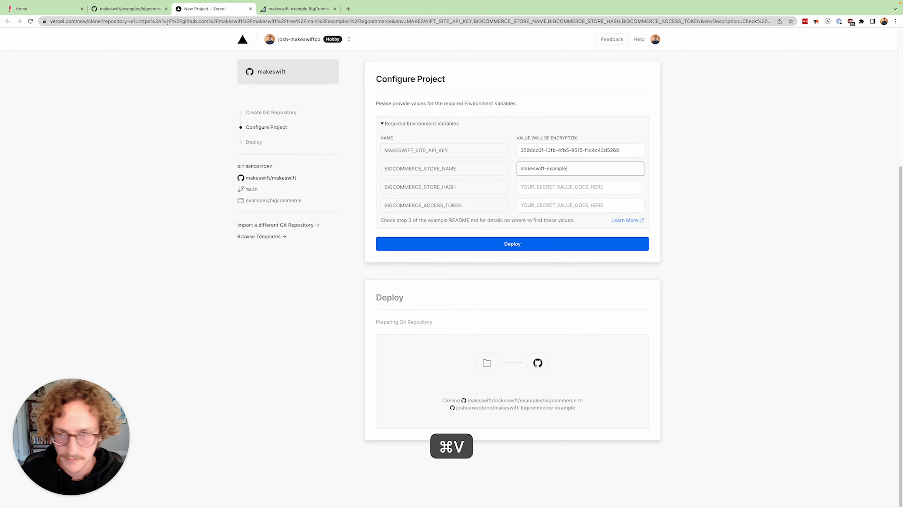
Copy the example store hash from the README into the BIGCOMMERCE_STORE_HASH variable in Vercel
click(130, 8)
double_click(368, 218)
key(super+c)
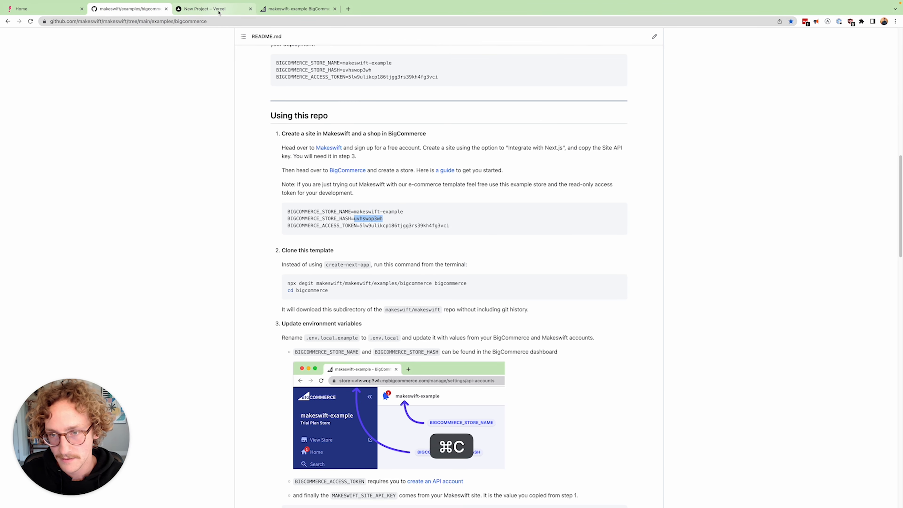
click(204, 8)
click(554, 187)
key(super+v)
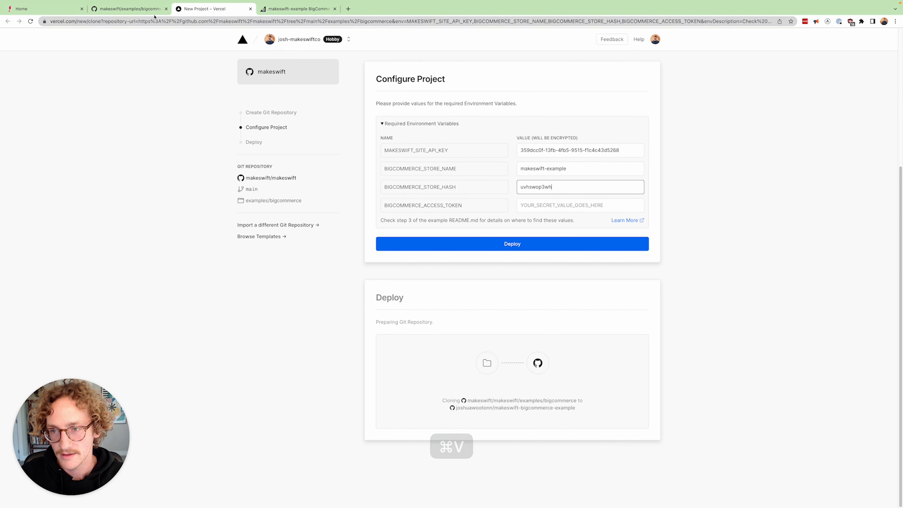
Copy the README's read-only access token into the BIGCOMMERCE_ACCESS_TOKEN variable and deploy the Vercel project
click(130, 8)
double_click(394, 227)
key(super+c)
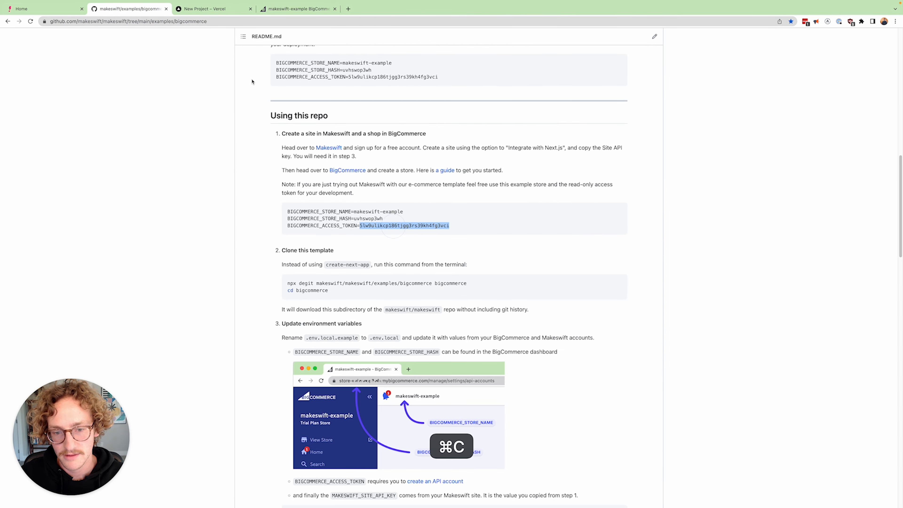
click(213, 10)
key(super+v)
key(super+z)
click(566, 205)
key(super+v)
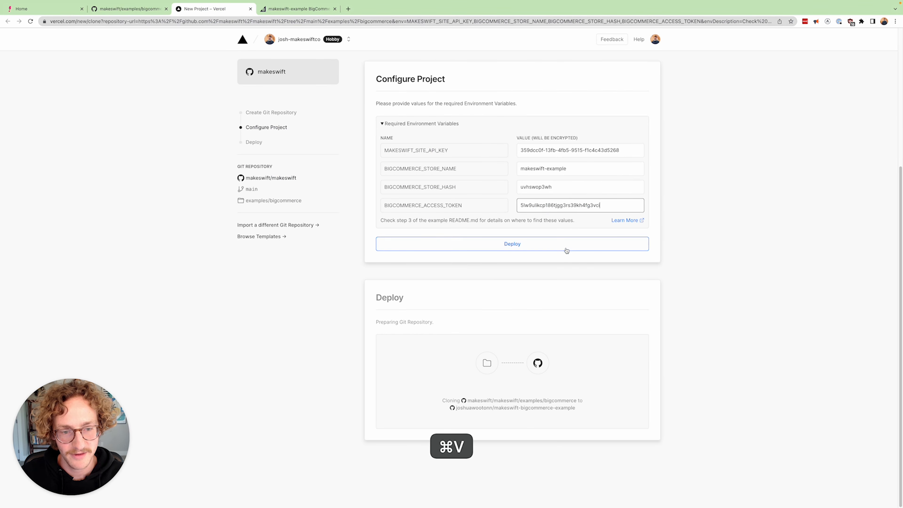
click(503, 245)
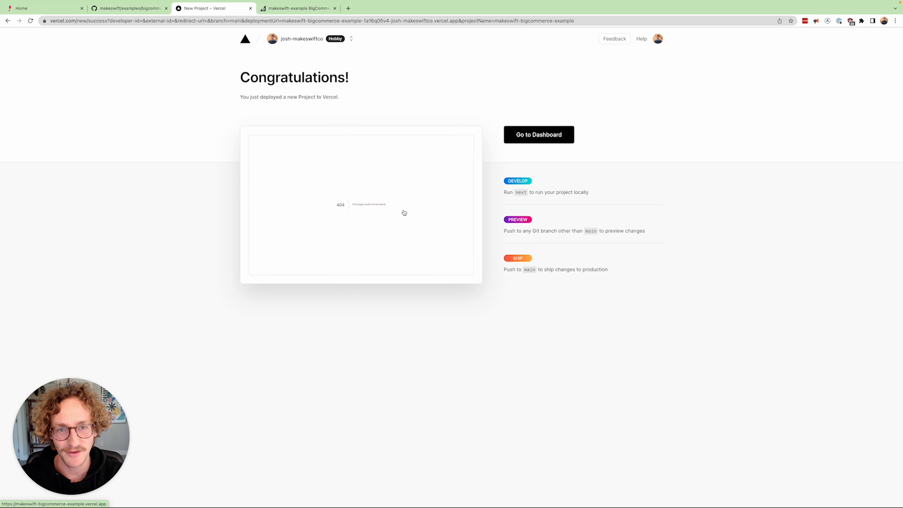
click(545, 136)
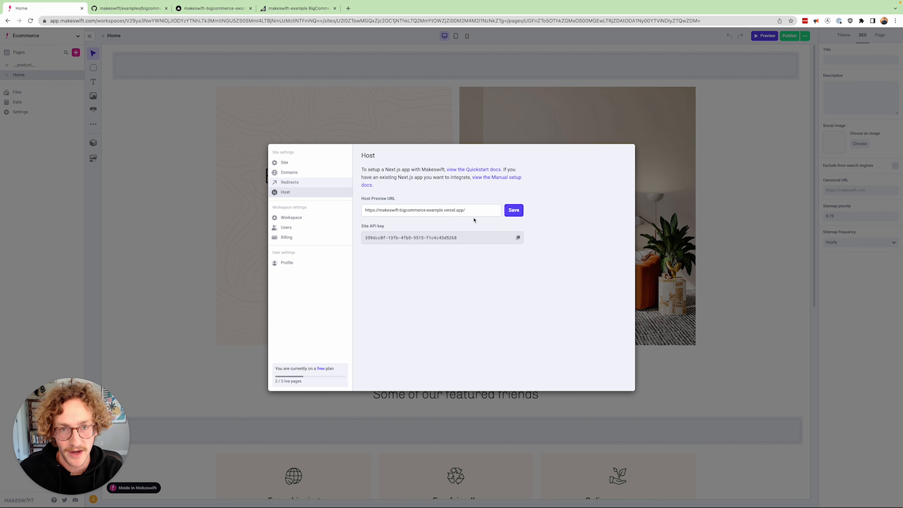
text(makeswift)
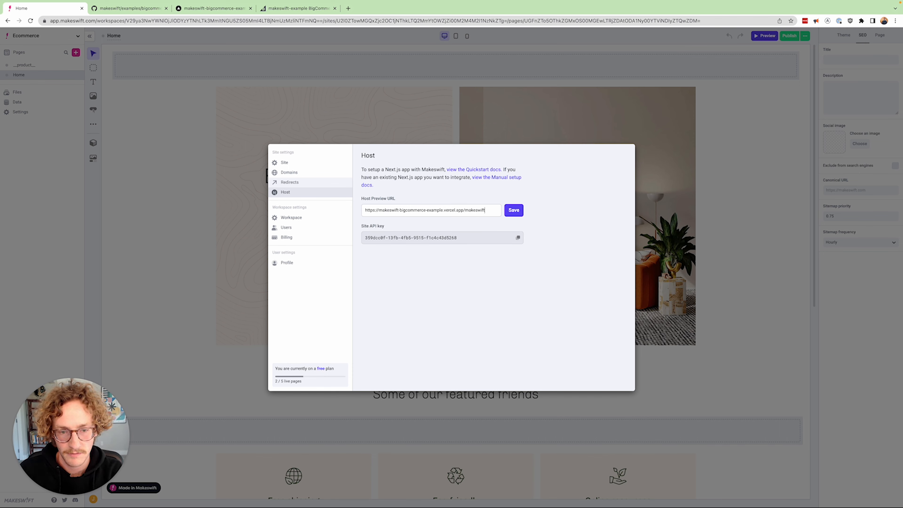
key(super+shift+4)
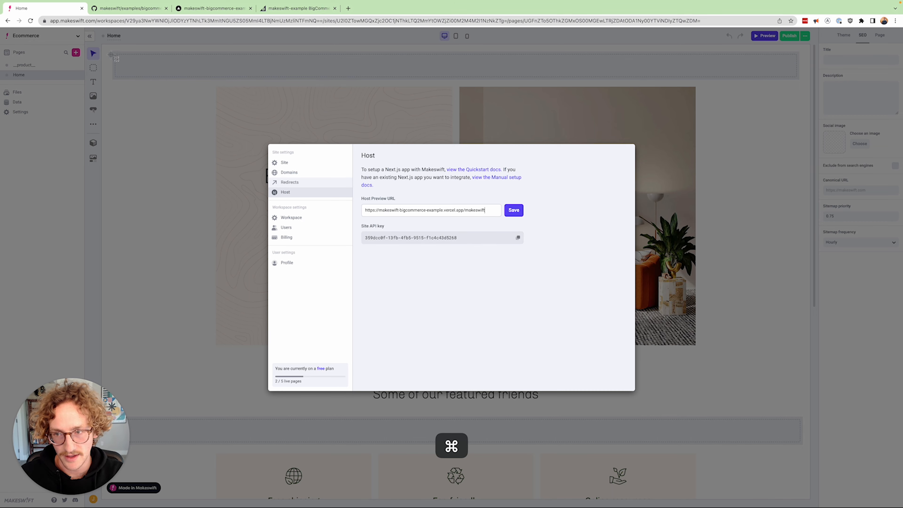
drag(100, 45, 807, 502)
Reload the site builder and add a Product list component beneath the "Some of our featured friends" heading
key(super+r)
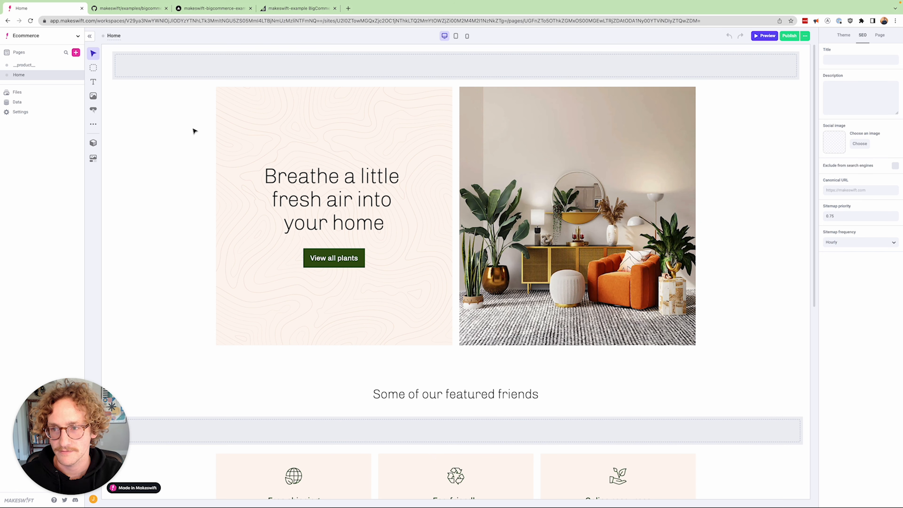
key(super+r)
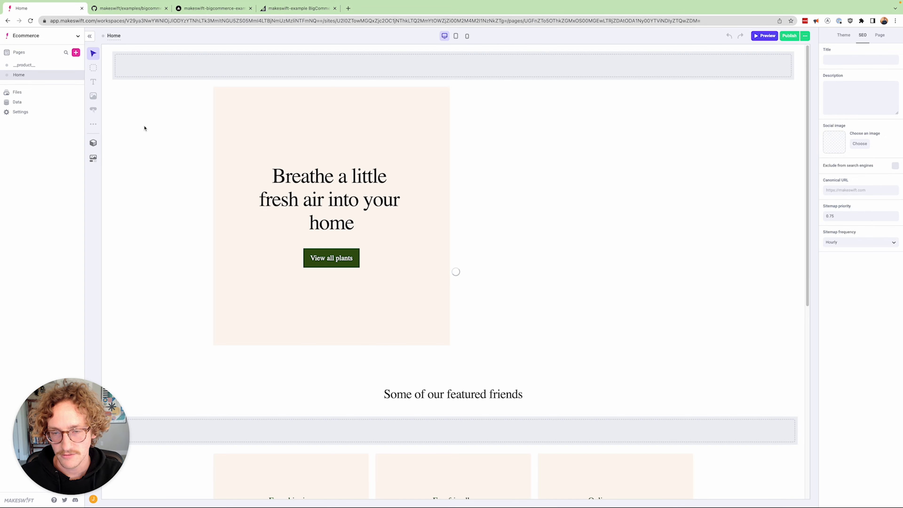
click(93, 124)
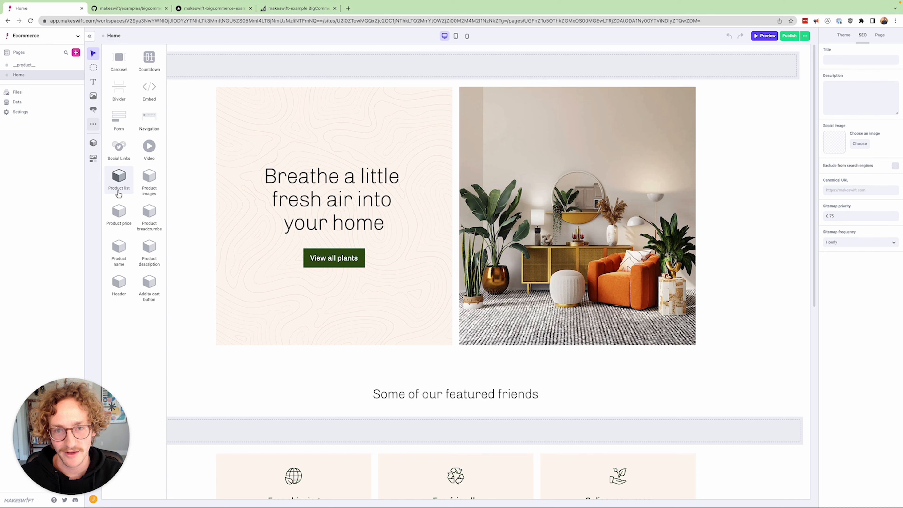
drag(118, 194, 391, 413)
scroll(405, 384, down, 3)
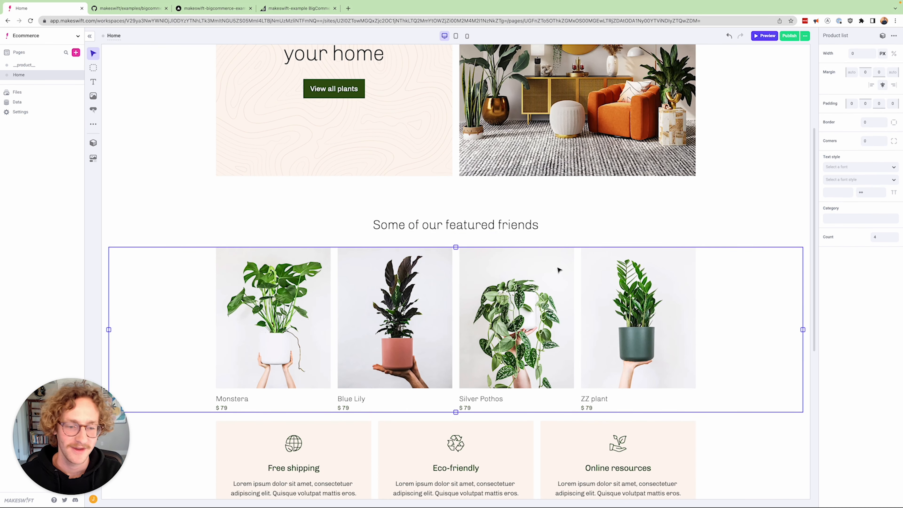
click(726, 279)
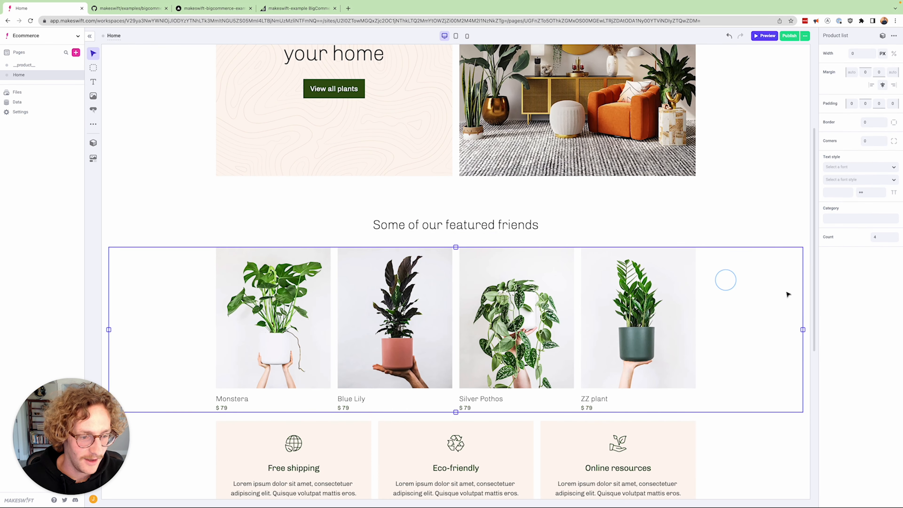
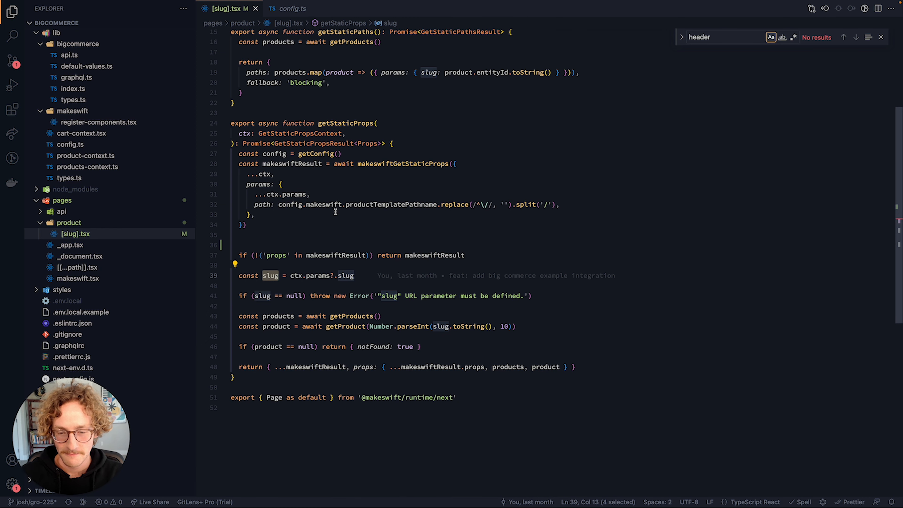
Switch from the code editor to the browser, close the live product and 404 pages, and return to Makeswift's __product__ page
key(ctrl+Left)
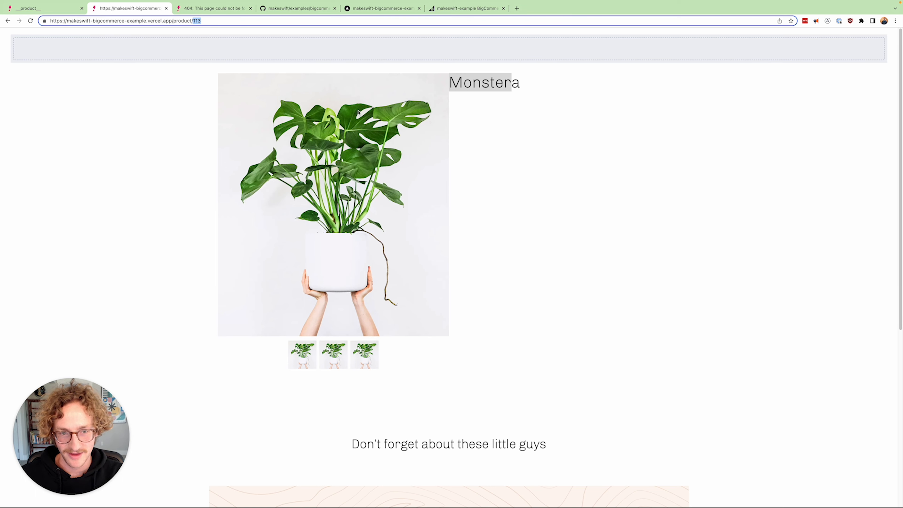
click(167, 8)
click(166, 8)
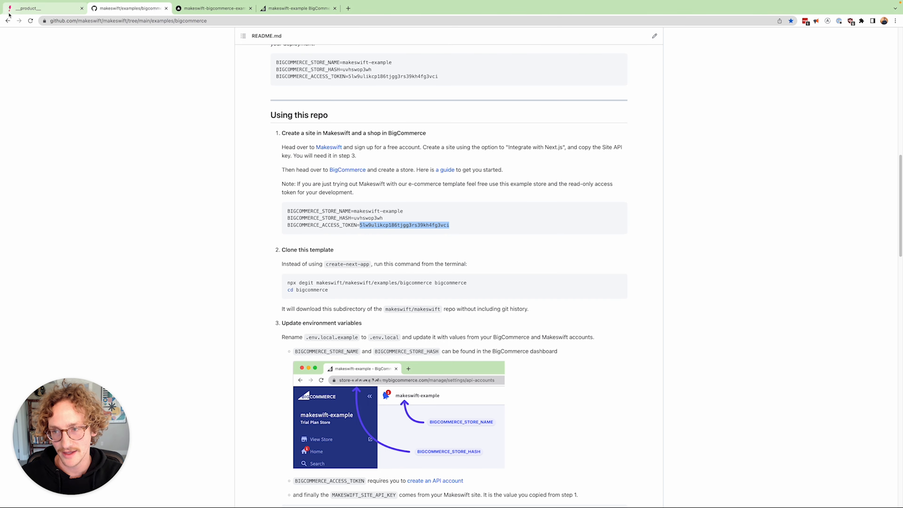
click(35, 9)
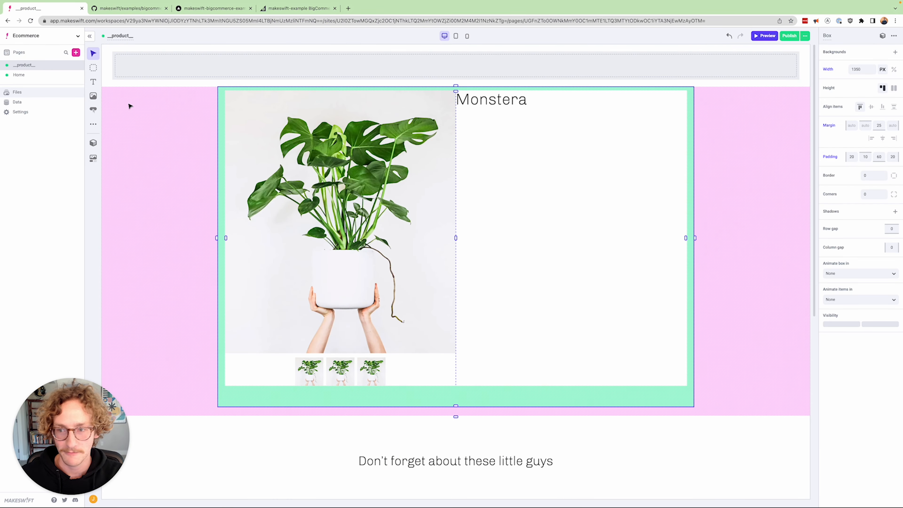
Add a Box beside the product images and place the product name inside it
drag(93, 67, 463, 122)
drag(560, 124, 492, 115)
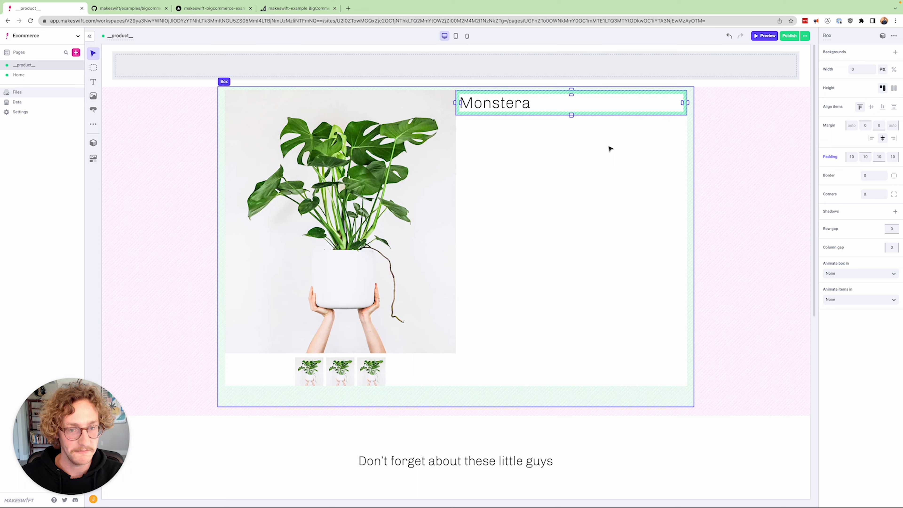
drag(572, 116, 575, 112)
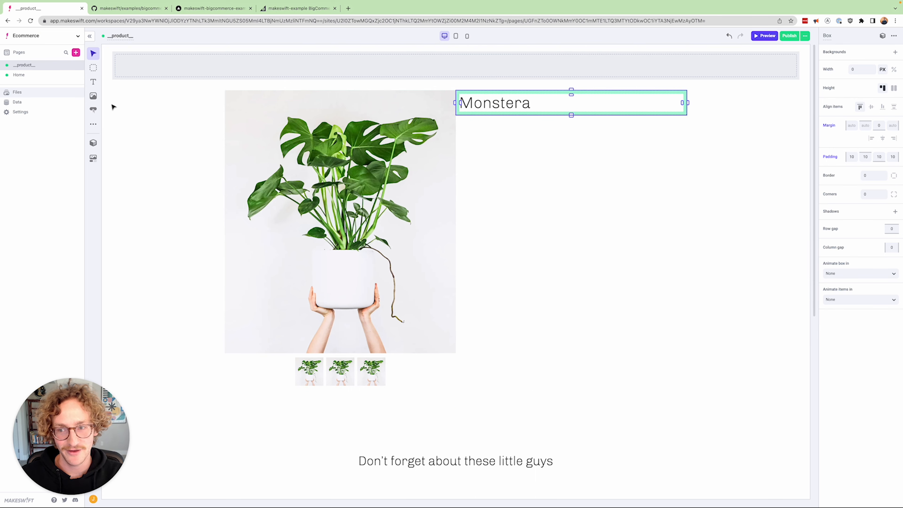
Add Product breadcrumbs above the product name, with Product price, Product description and Add to cart button components stacked below it
click(94, 125)
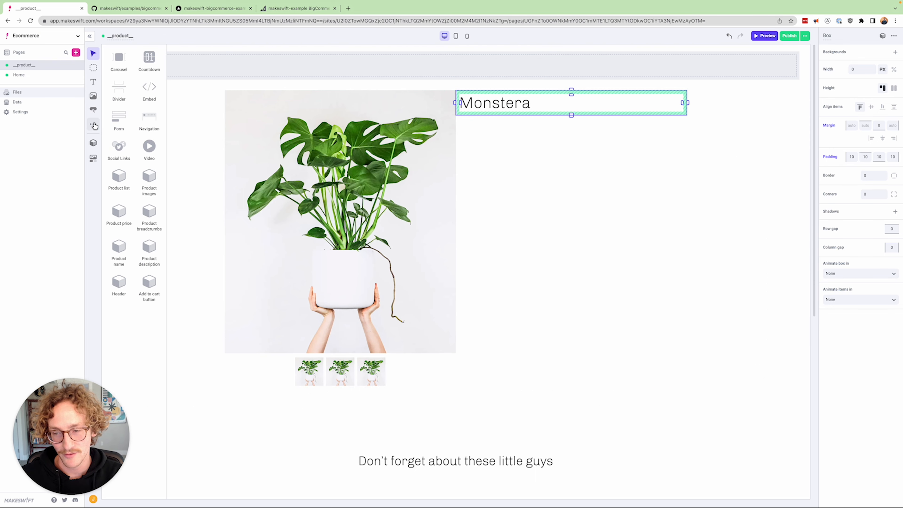
drag(148, 215, 512, 115)
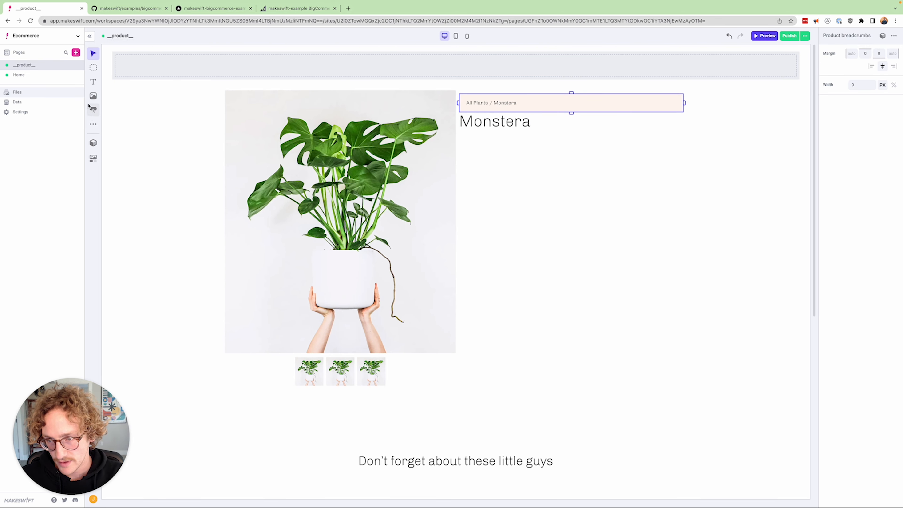
mouse_move(96, 124)
drag(146, 253, 498, 134)
mouse_move(93, 124)
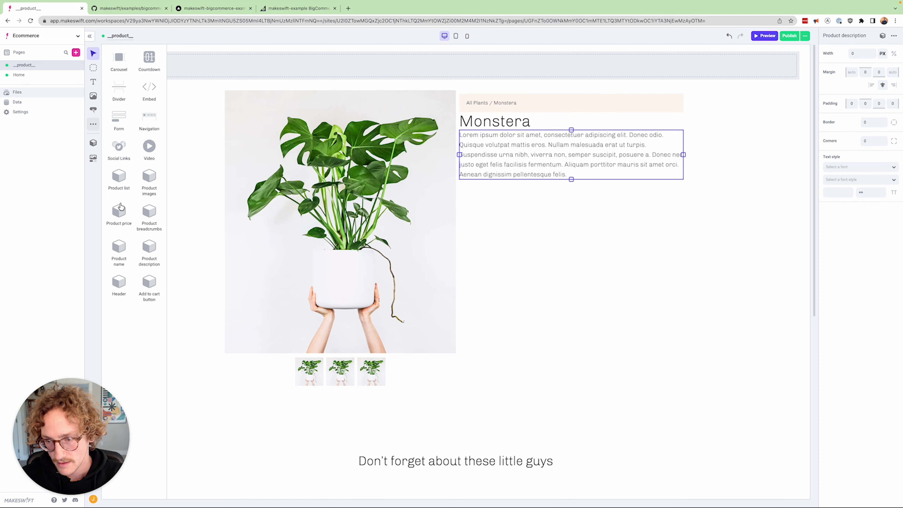
drag(119, 208, 498, 130)
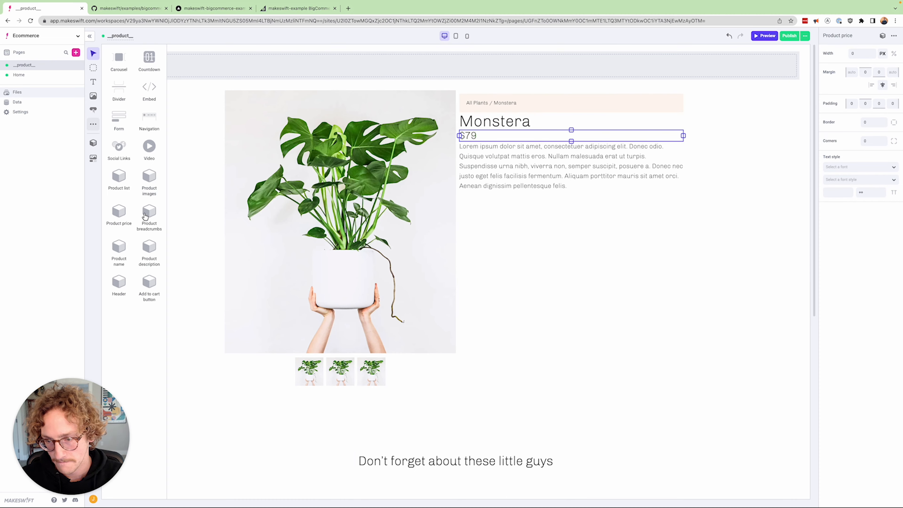
drag(146, 217, 518, 187)
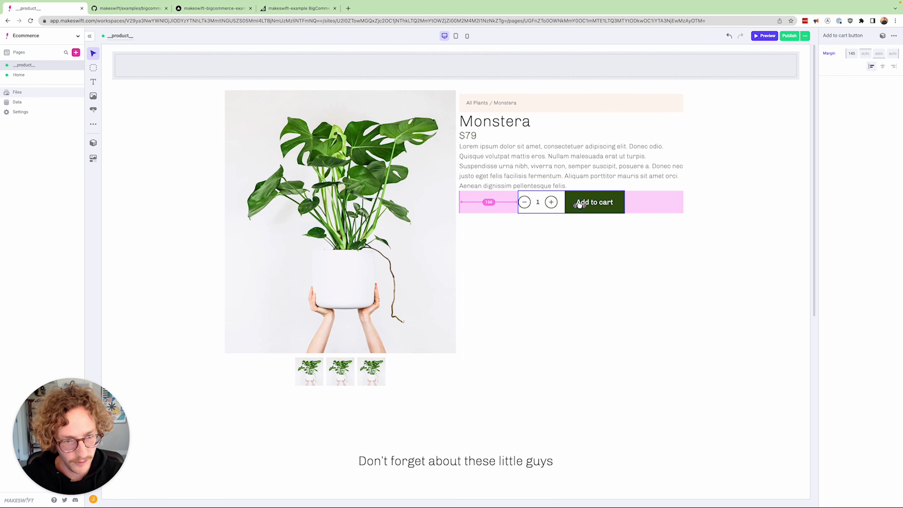
Space out the product details with bottom margins of 35 px on the description, 25 px on the price, and extra room below the breadcrumbs
click(520, 160)
drag(571, 190, 571, 204)
click(571, 135)
drag(571, 142, 571, 153)
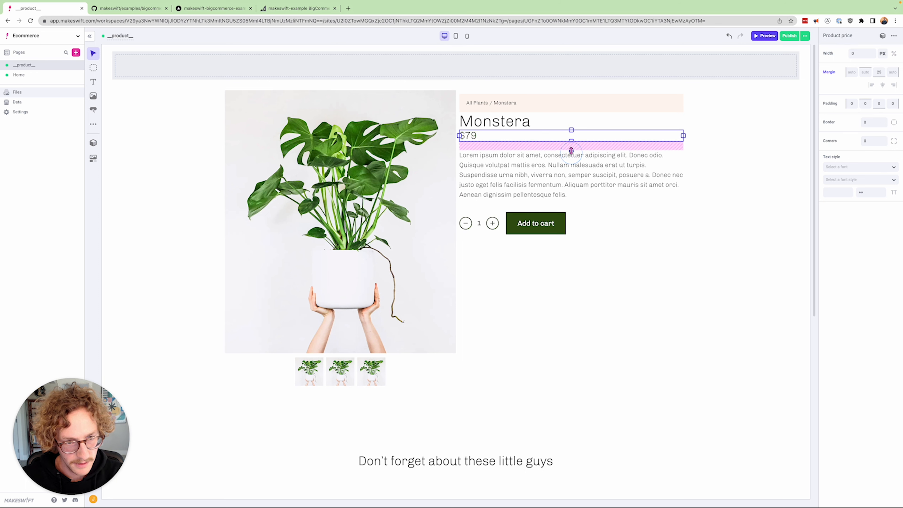
click(572, 127)
click(578, 107)
drag(571, 113, 573, 129)
Set the column gap of the box holding the product images and details to 20
click(629, 256)
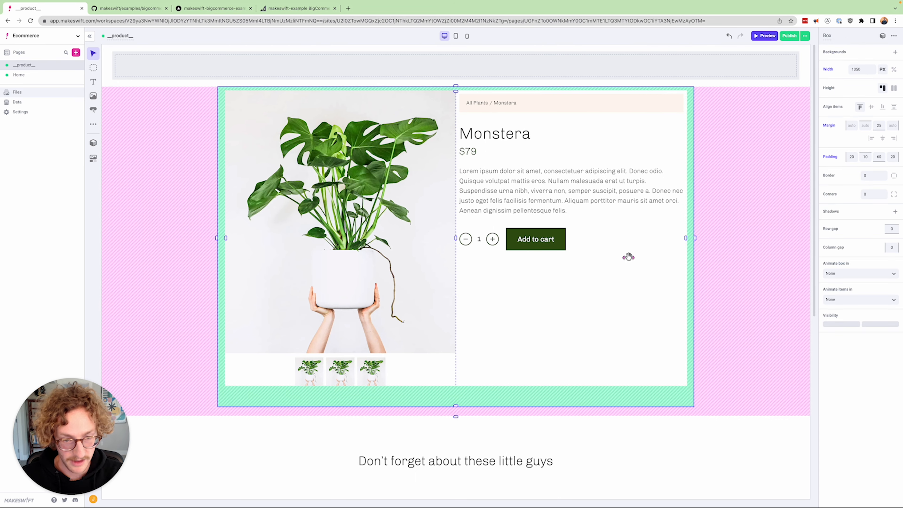
drag(891, 247, 901, 250)
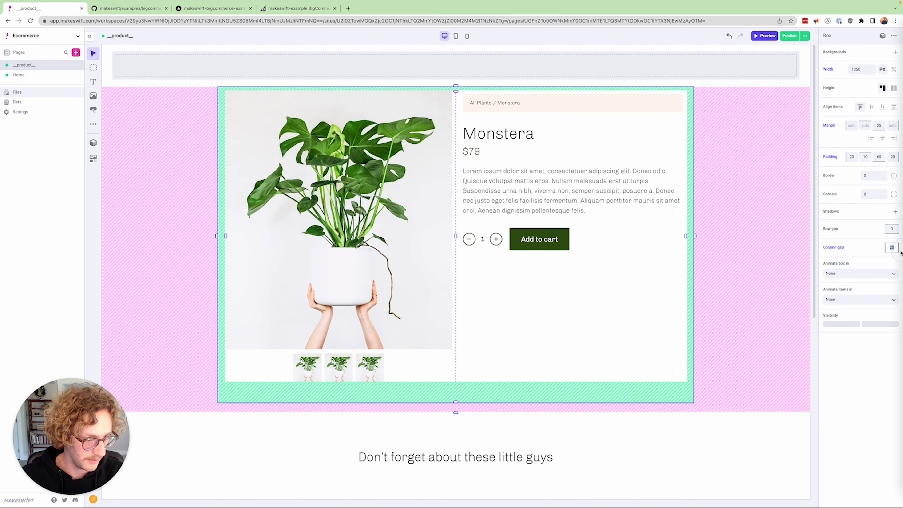
click(698, 426)
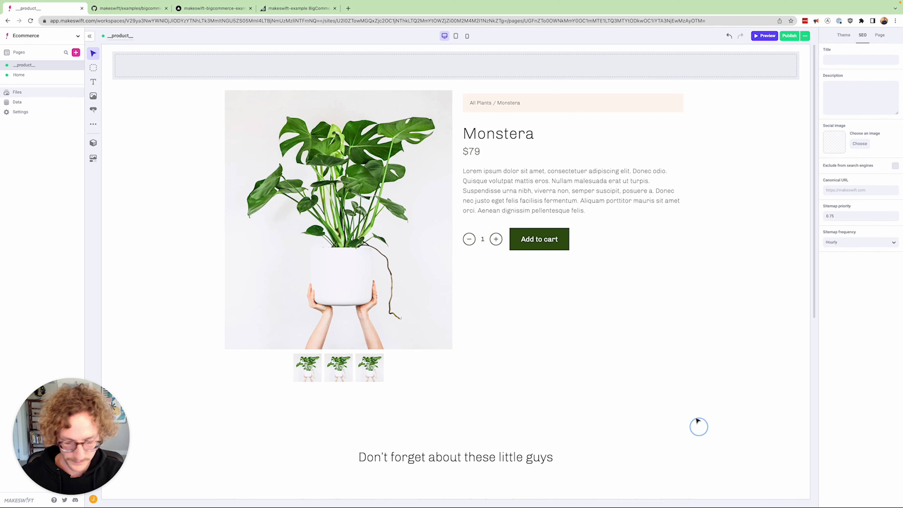
Stack the product details below the images in the mobile layout and return to the desktop layout
key(2)
key(3)
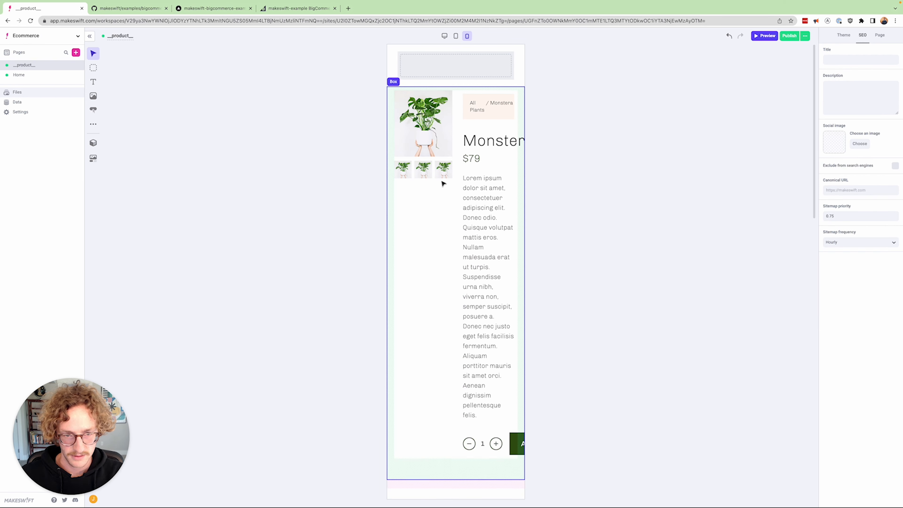
click(451, 217)
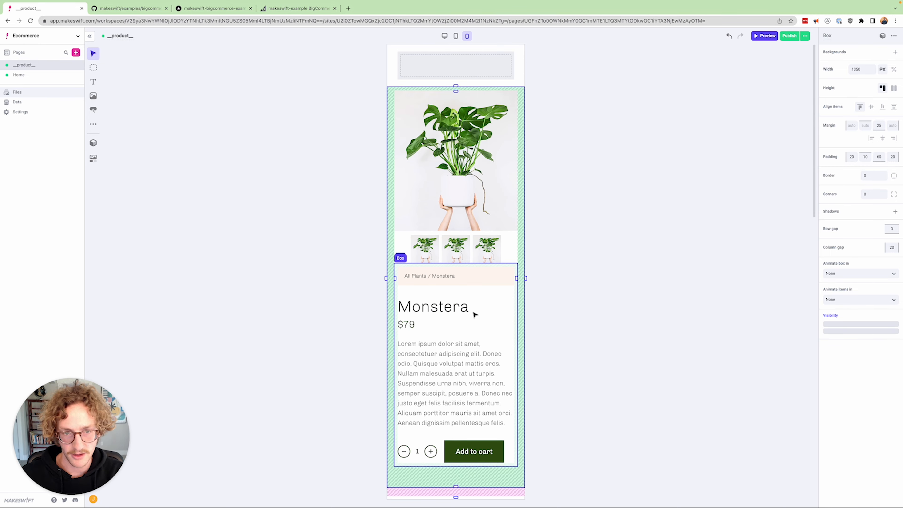
key(2)
key(1)
Add a Product list component between the "Don't forget about these little guys" heading and the testimonials
scroll(371, 287, down, 5)
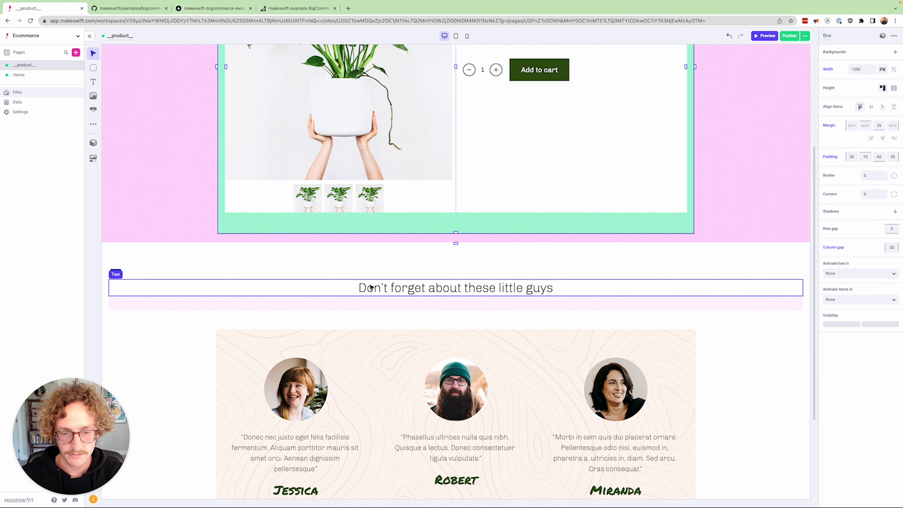
scroll(538, 291, up, 5)
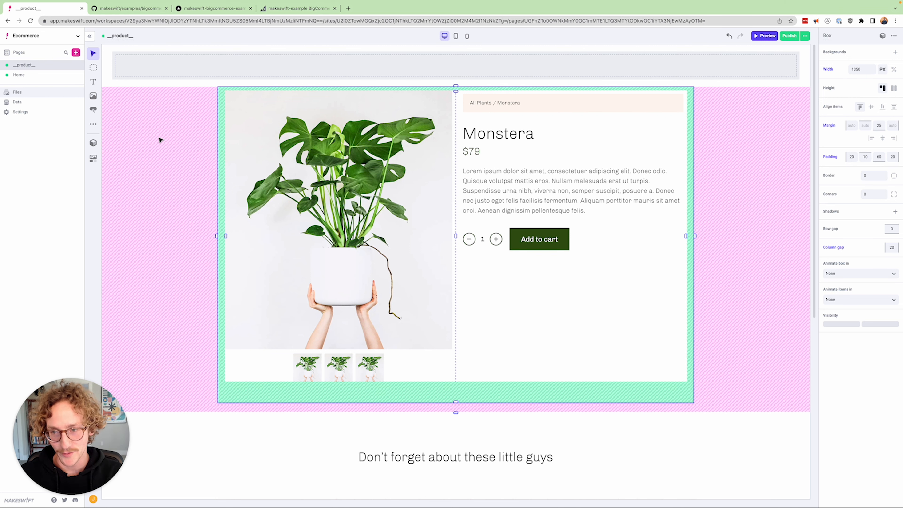
scroll(371, 268, down, 5)
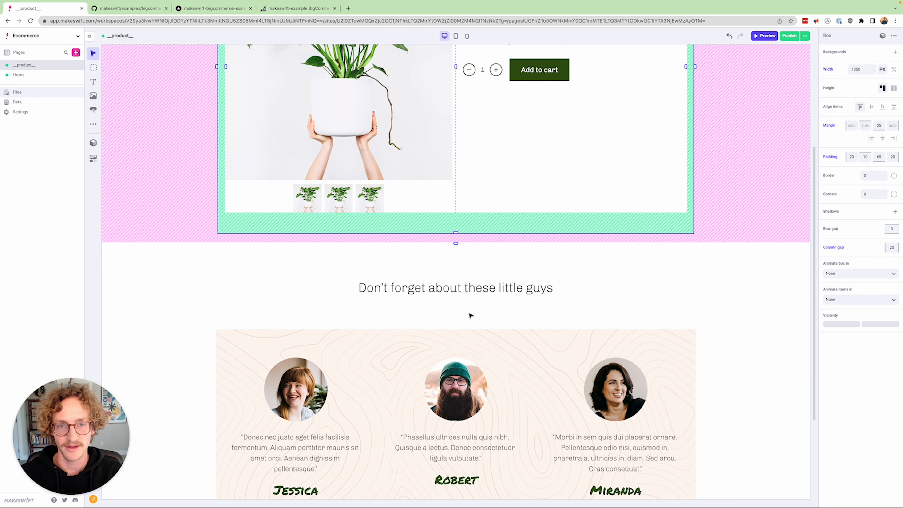
scroll(447, 333, down, 4)
scroll(447, 326, up, 9)
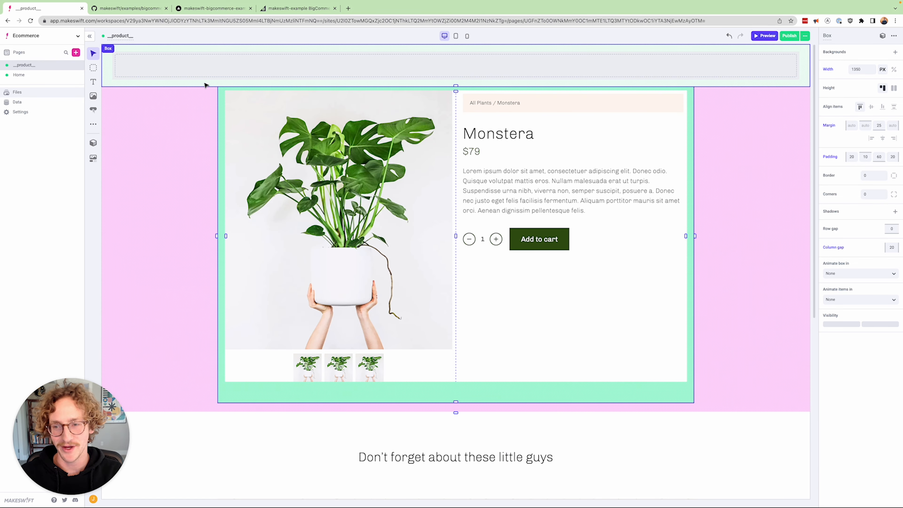
scroll(167, 121, down, 5)
click(93, 124)
drag(113, 176, 519, 313)
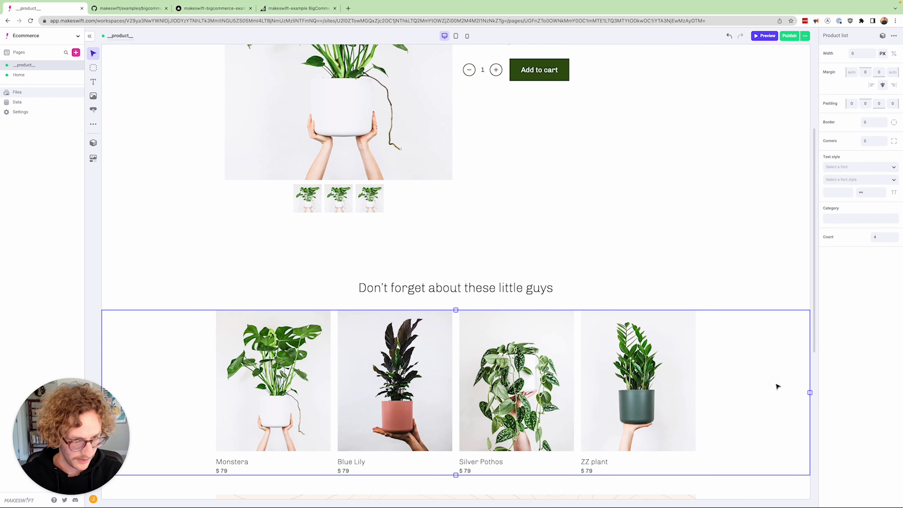
Narrow the new product list to about 1365 px and set its category to Pots
drag(810, 392, 706, 393)
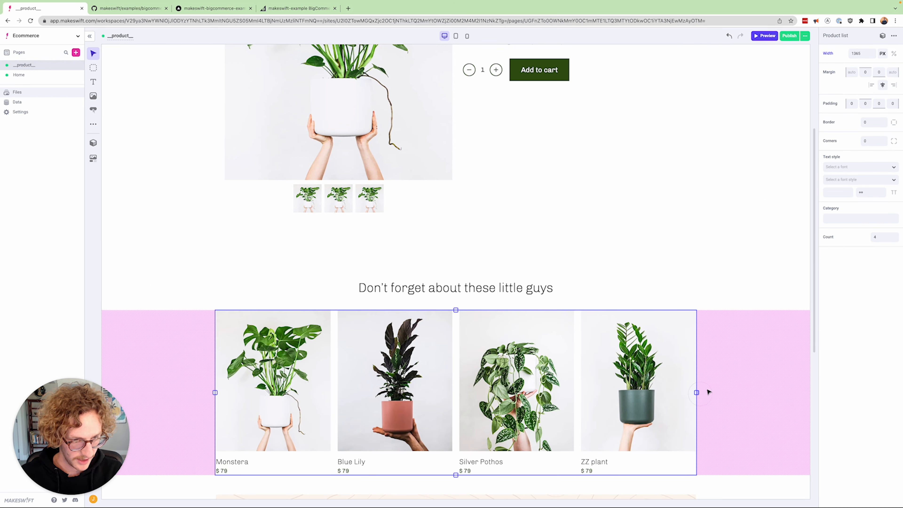
click(849, 218)
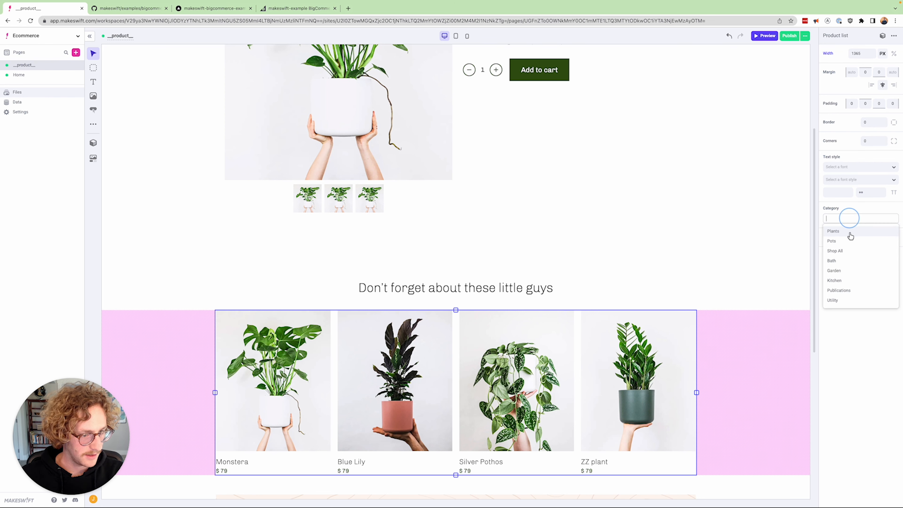
click(849, 241)
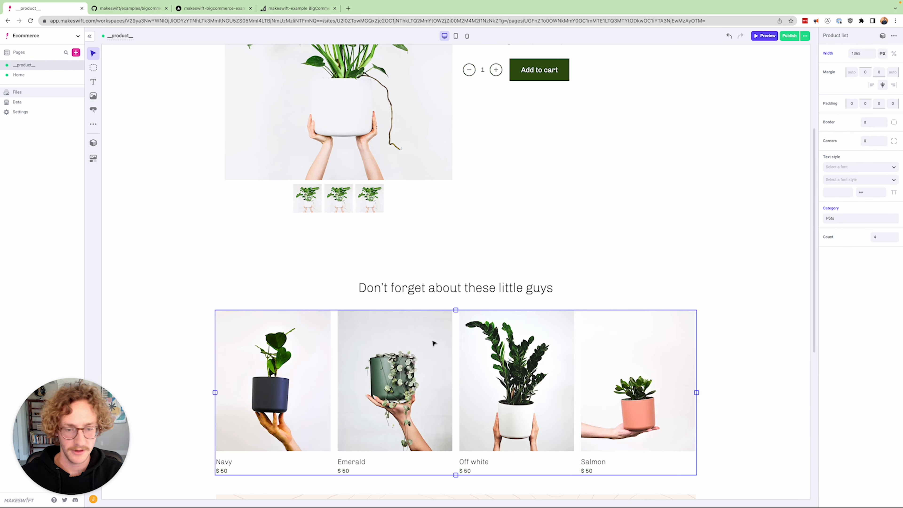
Try the Permanent Marker font on the product description and reset its text style
scroll(433, 342, down, 5)
scroll(449, 339, up, 10)
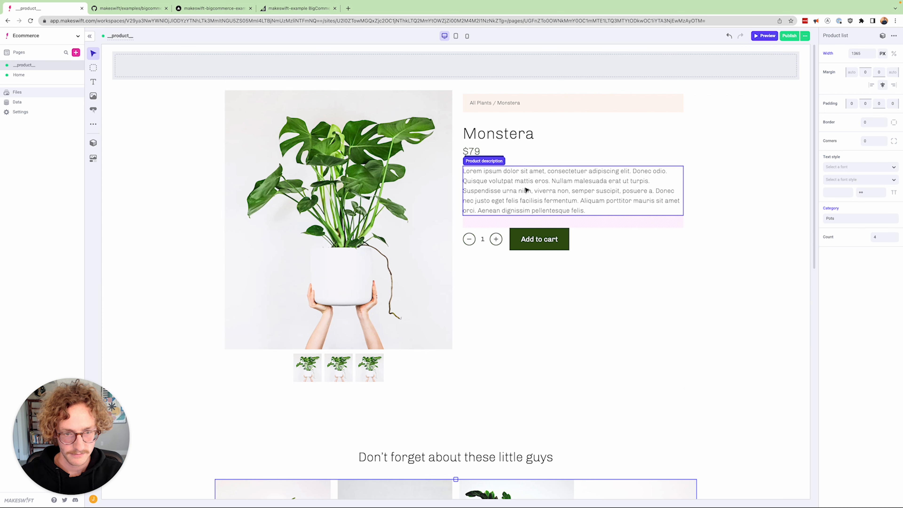
click(526, 190)
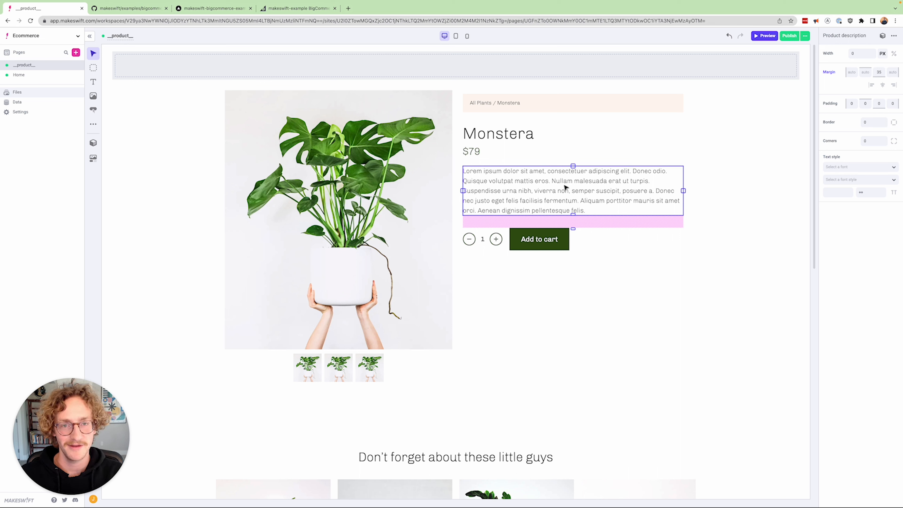
click(839, 167)
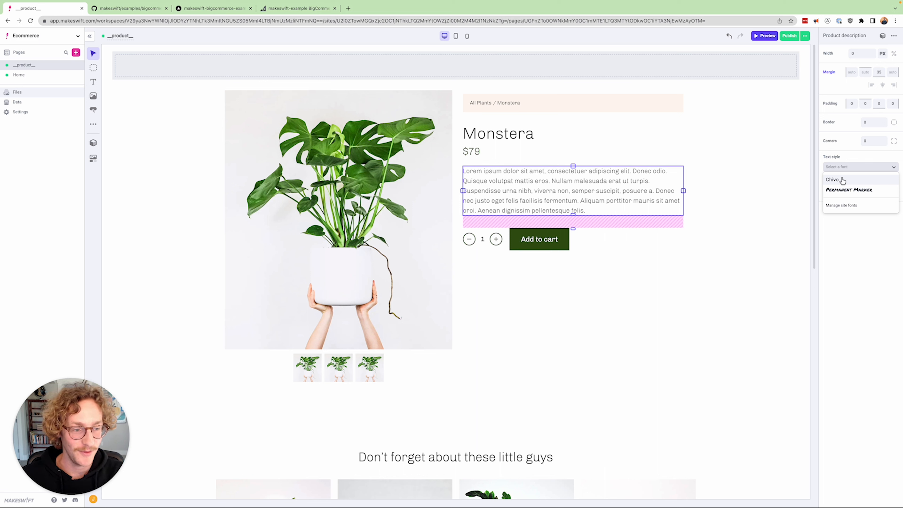
click(847, 189)
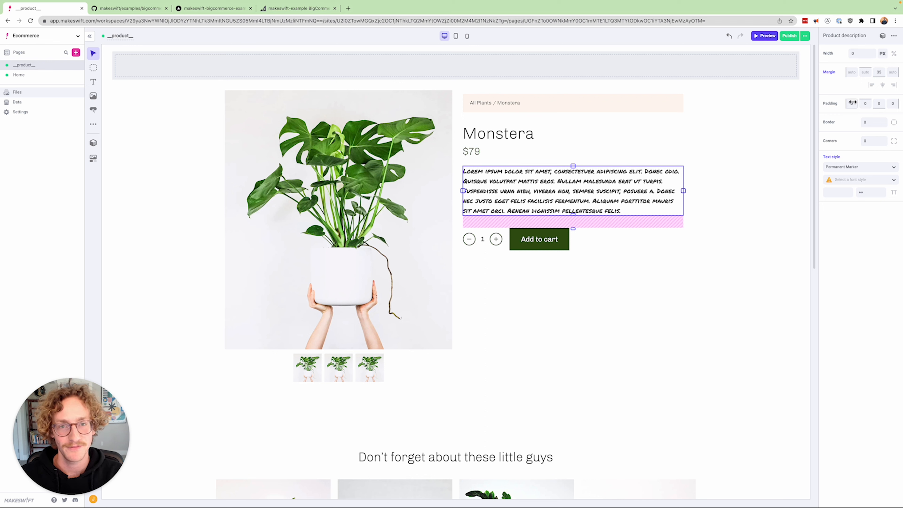
alt+click(834, 158)
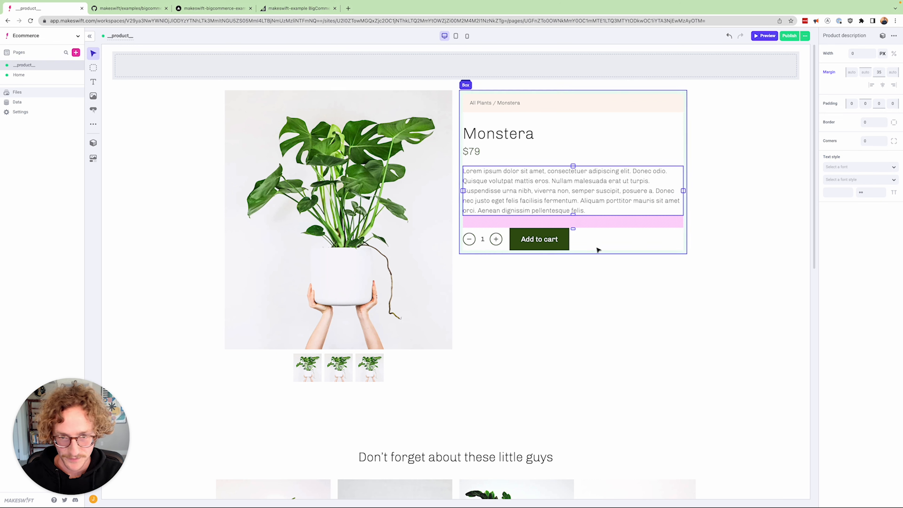
Publish the product template page and open its live version in a new browser tab
click(609, 262)
scroll(513, 216, down, 7)
scroll(513, 216, up, 7)
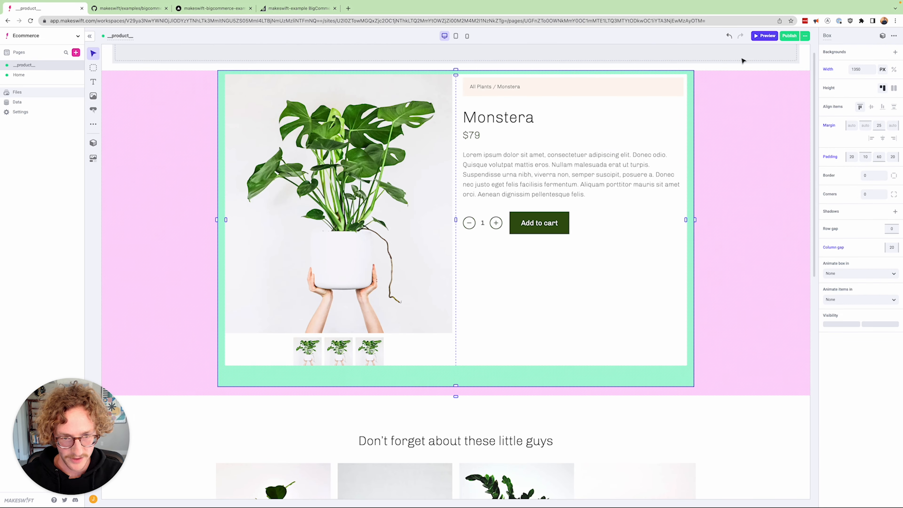
click(128, 8)
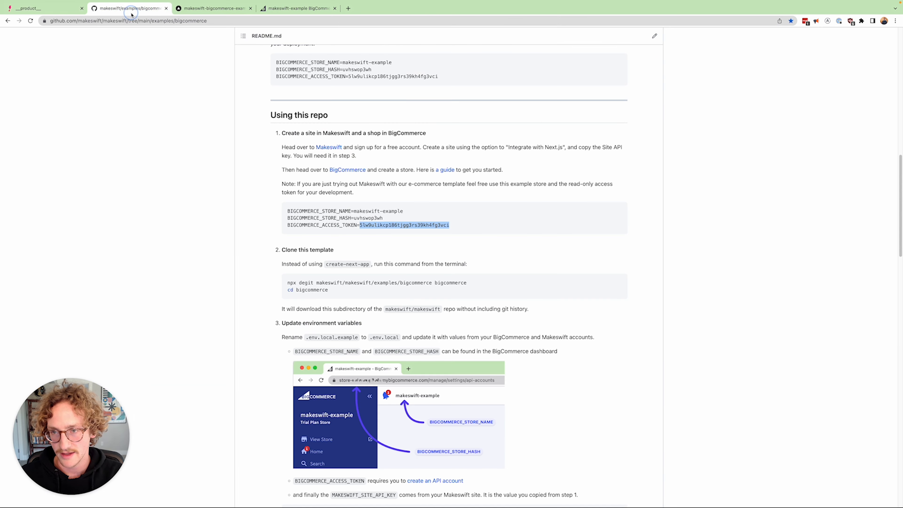
click(53, 8)
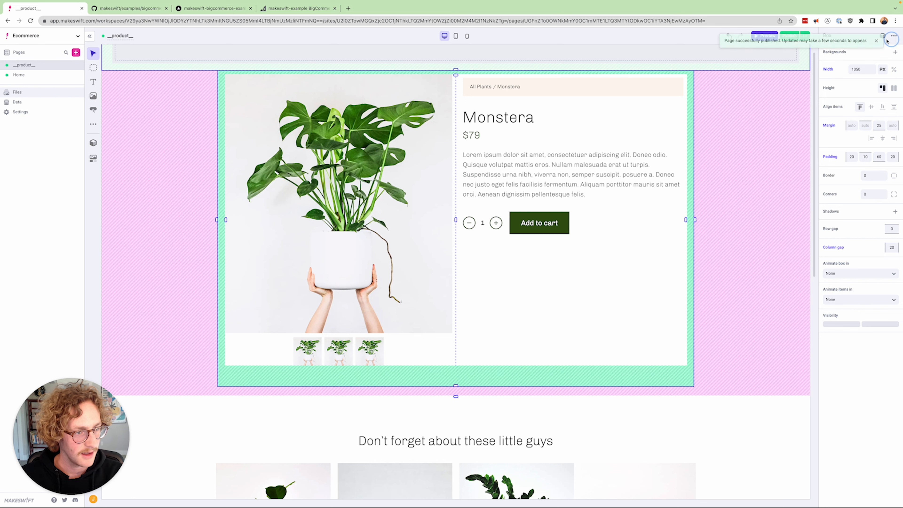
click(805, 35)
click(767, 65)
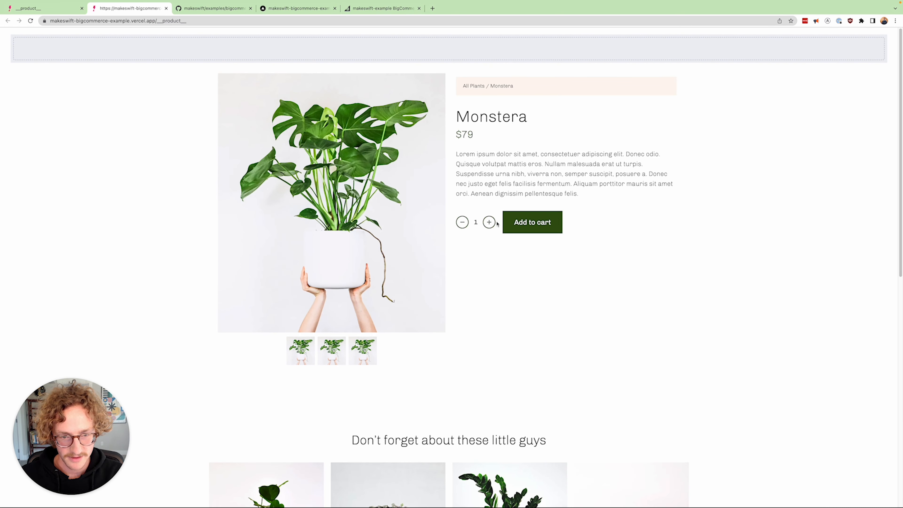
Test the live page by raising the Monstera quantity to 3, opening and reloading the Emerald product, and returning to the template page
click(488, 222)
click(488, 222)
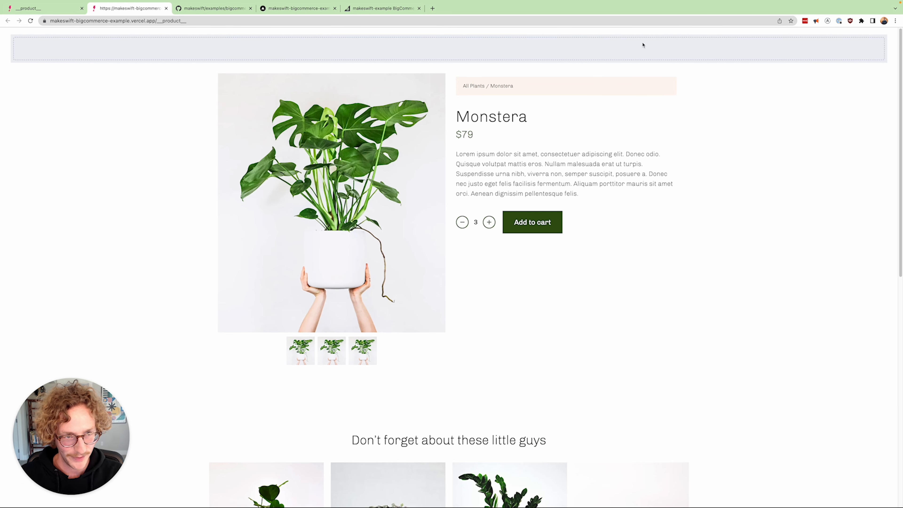
scroll(627, 262, down, 10)
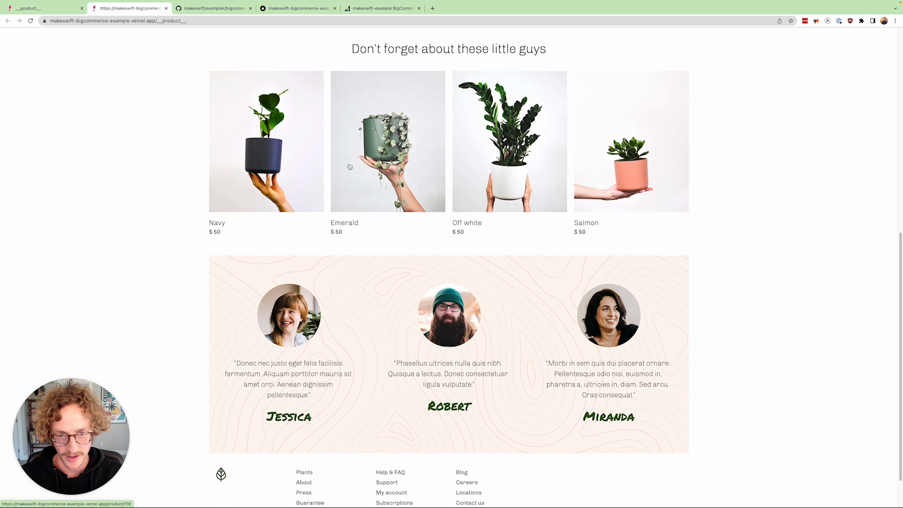
click(372, 163)
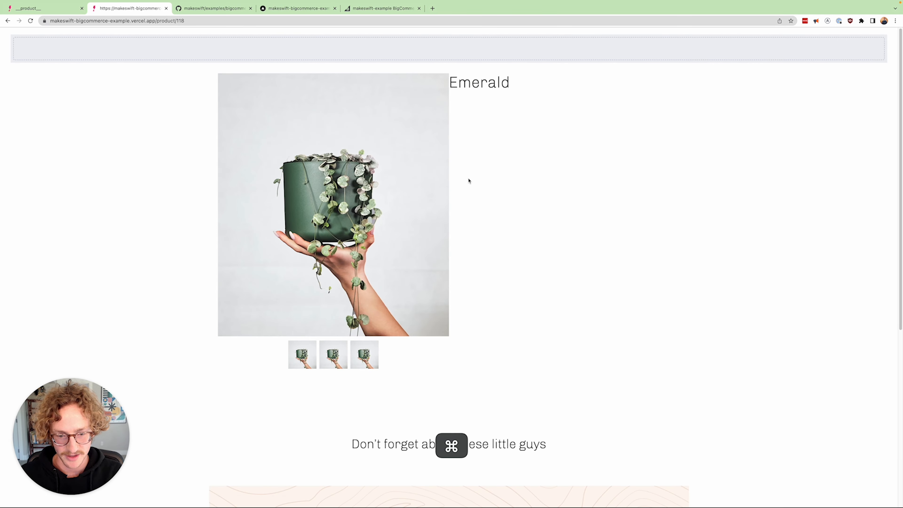
key(super+r)
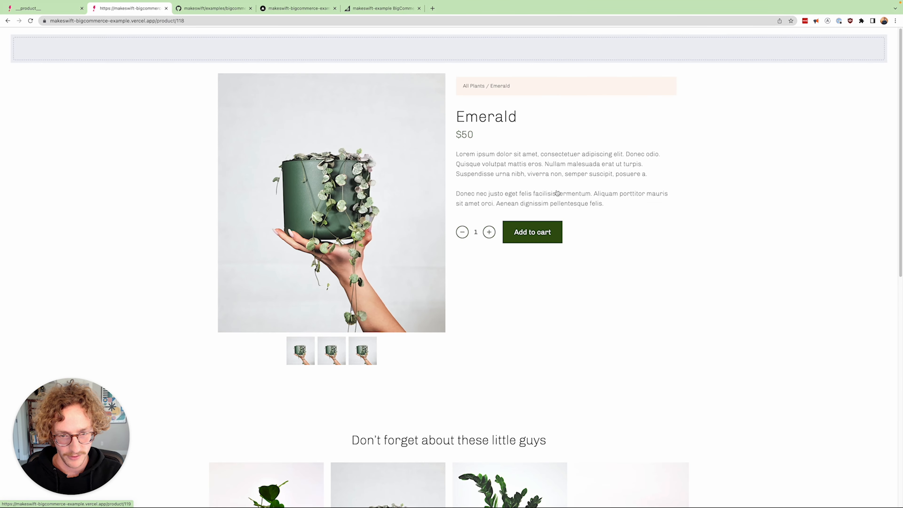
scroll(456, 176, down, 5)
key(super+[)
key(super+r)
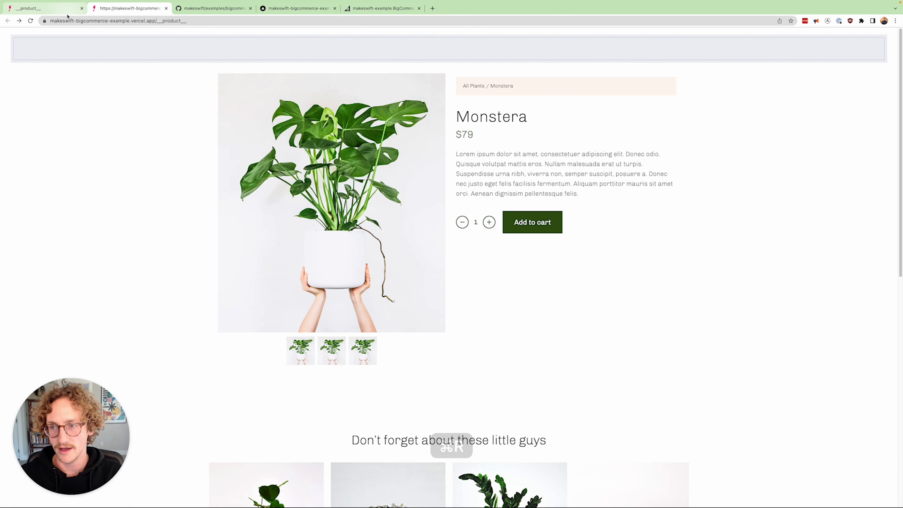
Switch back to the Makeswift builder's Home page and give the box around "Some of our featured friends" the element ID "featured"
click(55, 9)
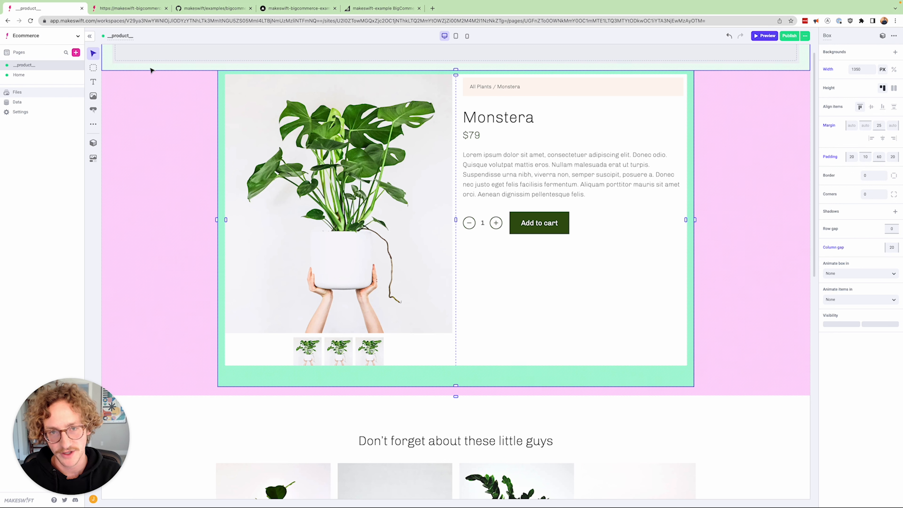
click(57, 75)
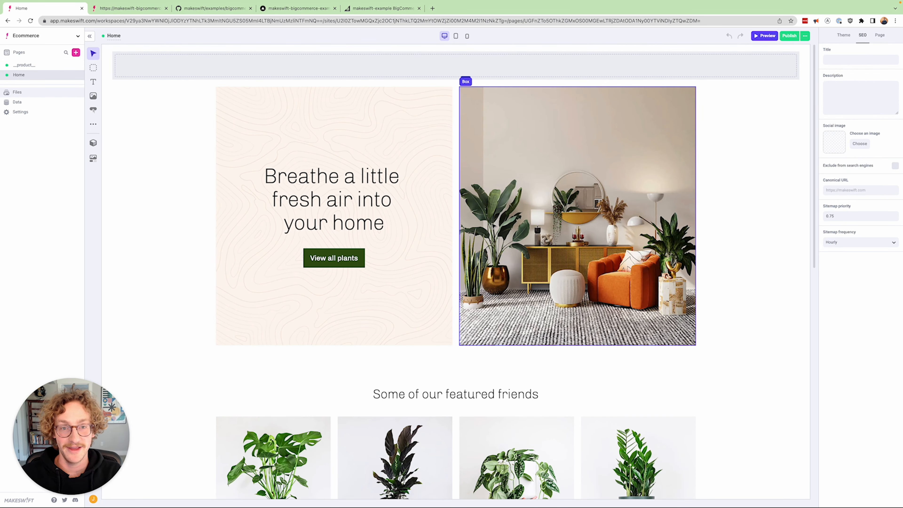
scroll(495, 228, down, 7)
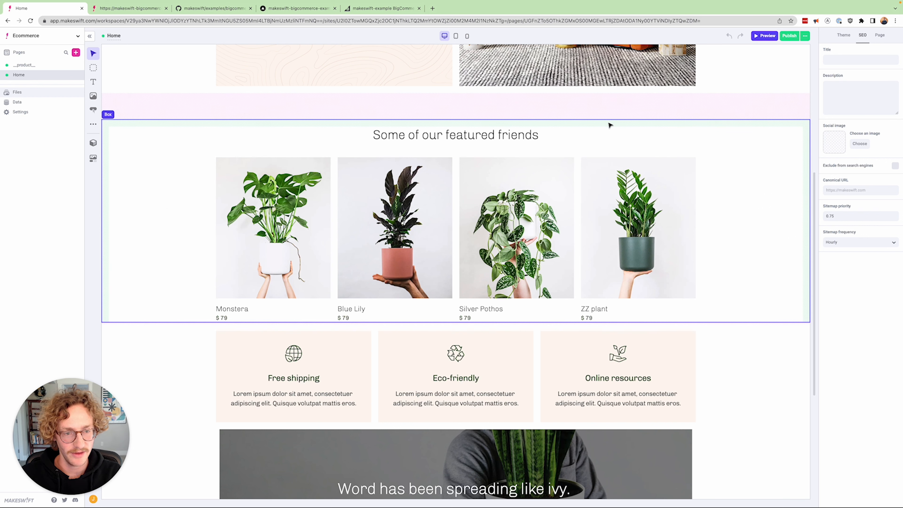
click(608, 124)
click(828, 36)
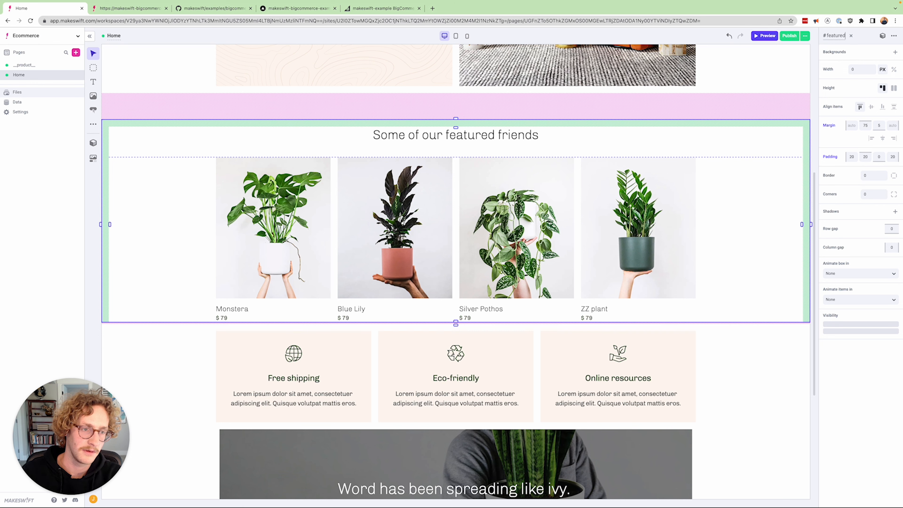
text(featured)
key(Return)
scroll(449, 97, up, 7)
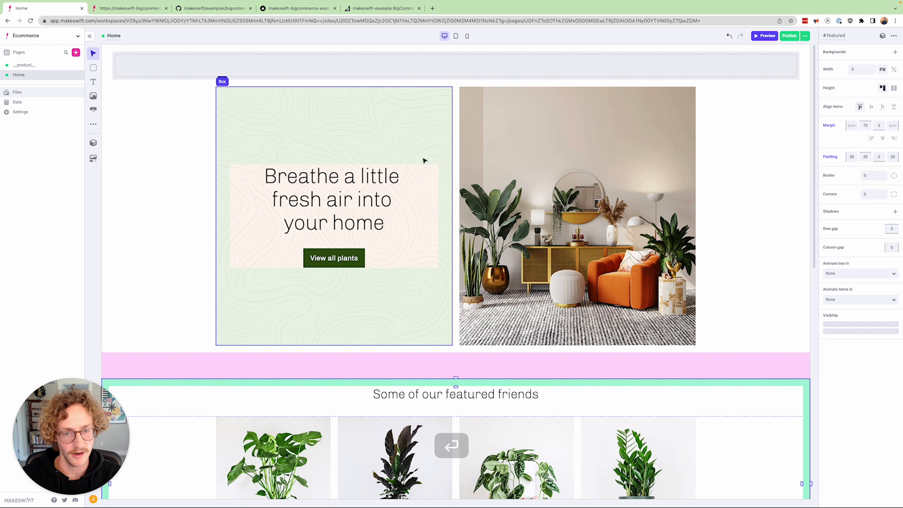
Add a Header component to the empty box above the Home page hero and narrow that box to 1360 px
click(93, 124)
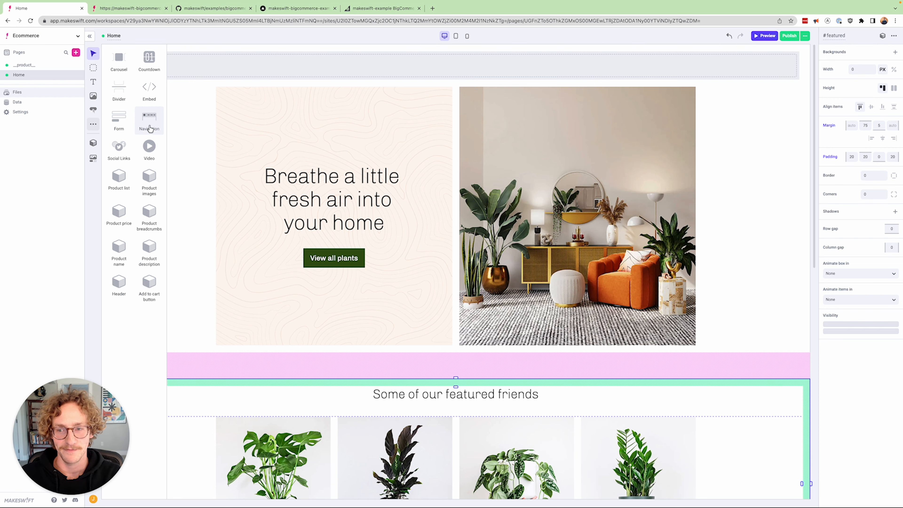
drag(119, 284, 309, 62)
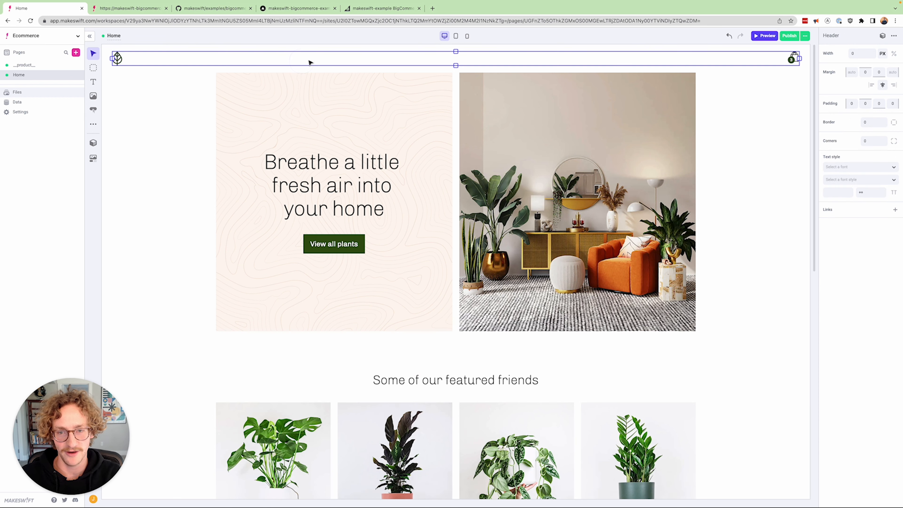
drag(799, 59, 696, 57)
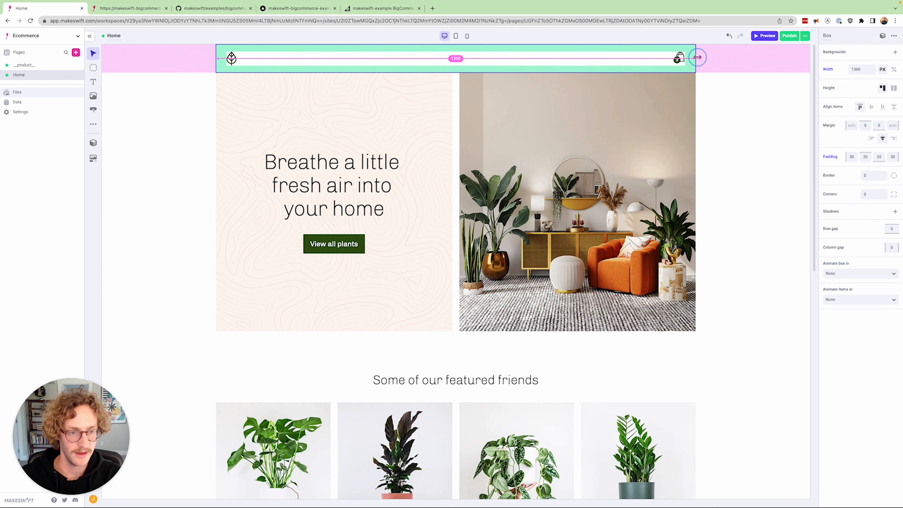
Add a link with the text "Featured" to the header that scrolls to the #featured element
click(512, 67)
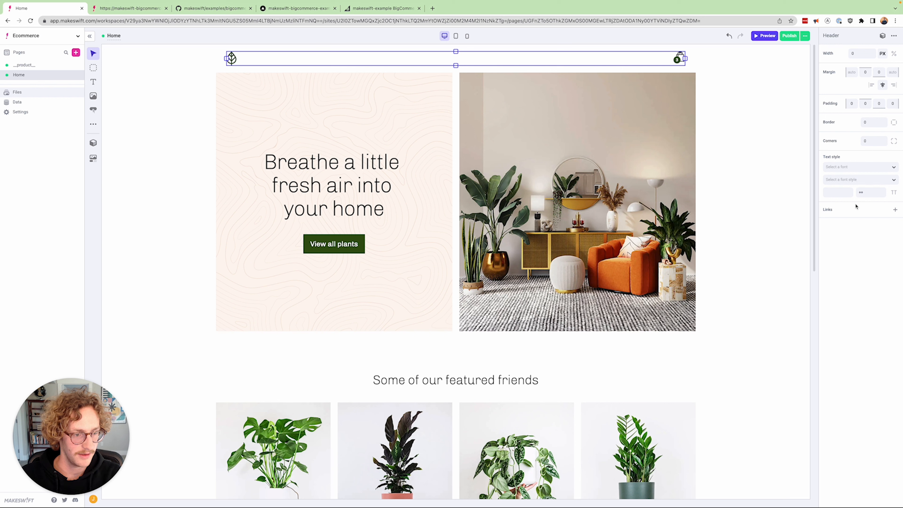
click(895, 209)
click(840, 223)
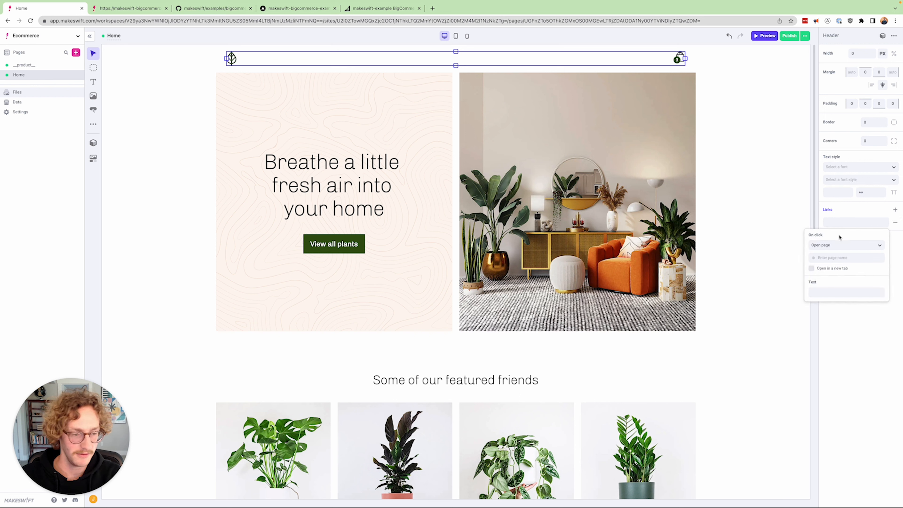
click(829, 246)
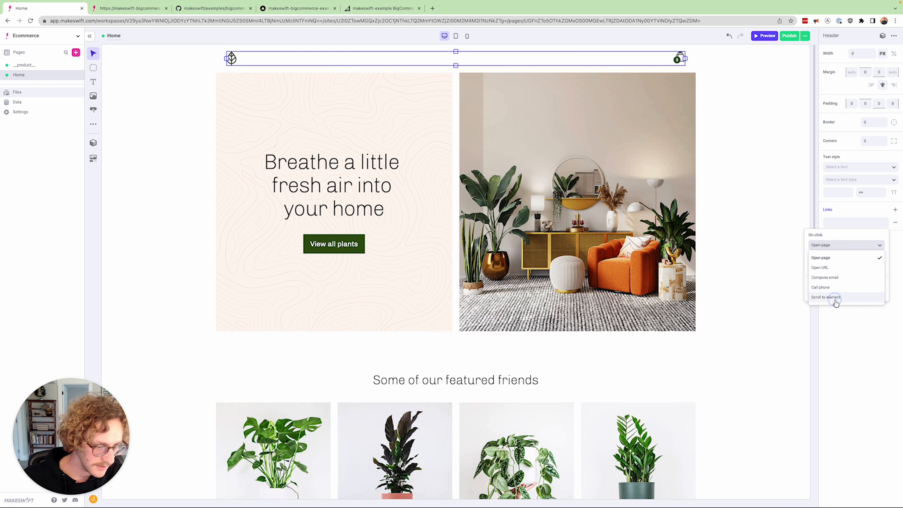
click(826, 297)
click(843, 258)
text(F)
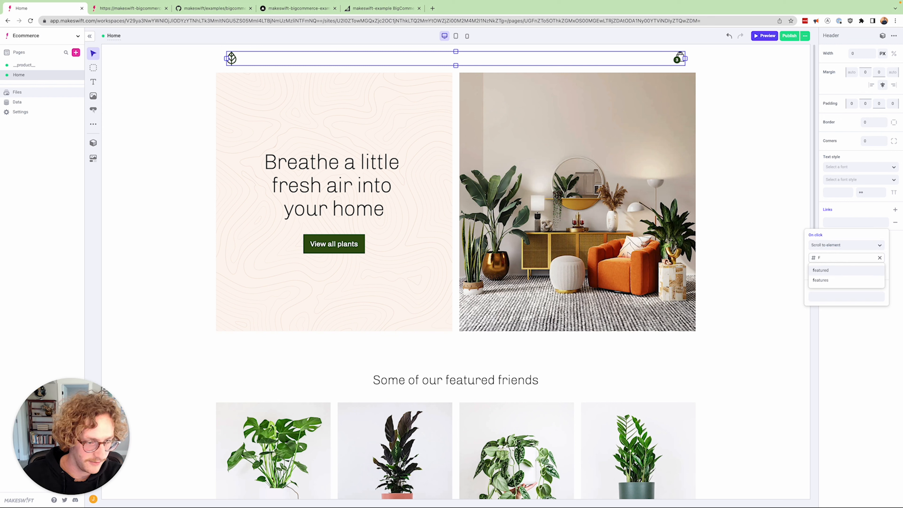
key(Return)
click(823, 295)
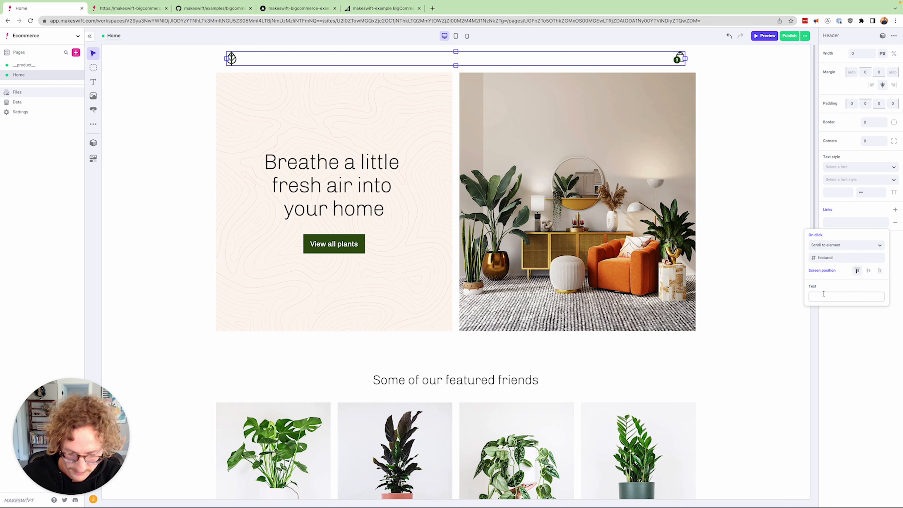
click(864, 331)
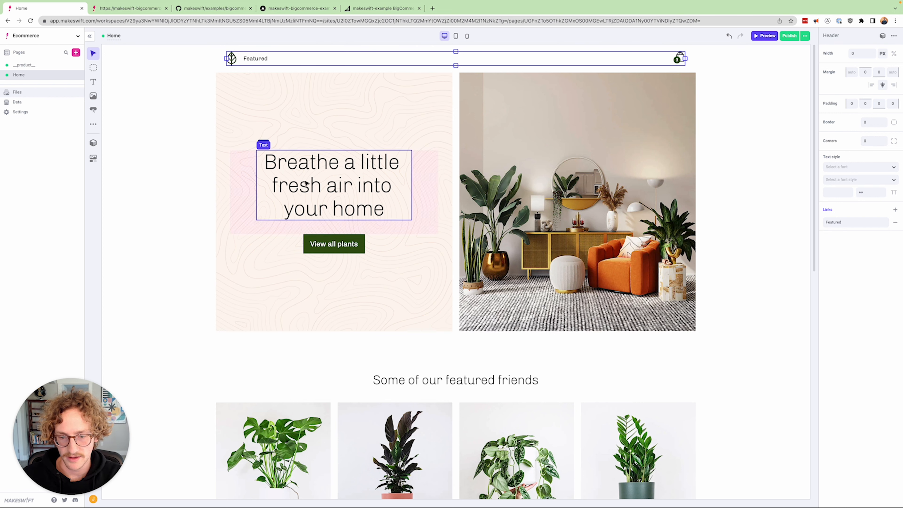
Look over the Home page and reopen the header's Featured link settings for review
scroll(306, 183, down, 5)
scroll(484, 224, up, 5)
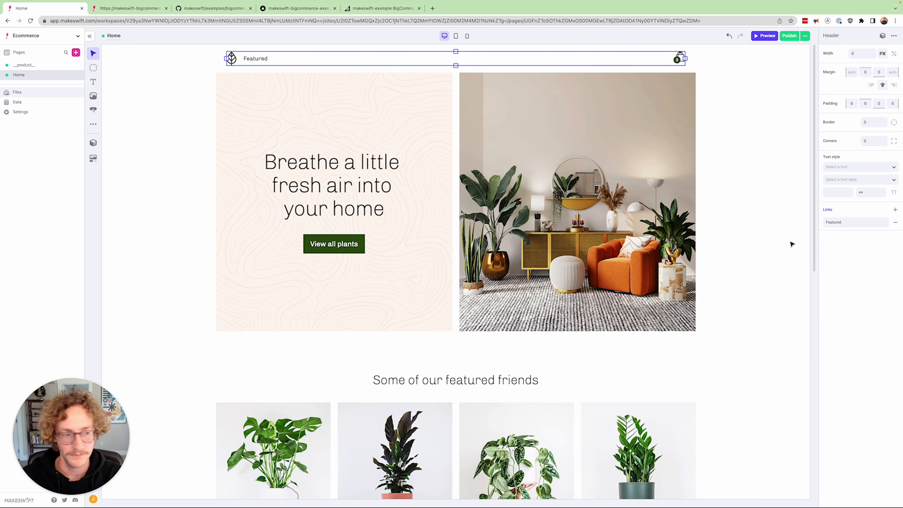
click(839, 222)
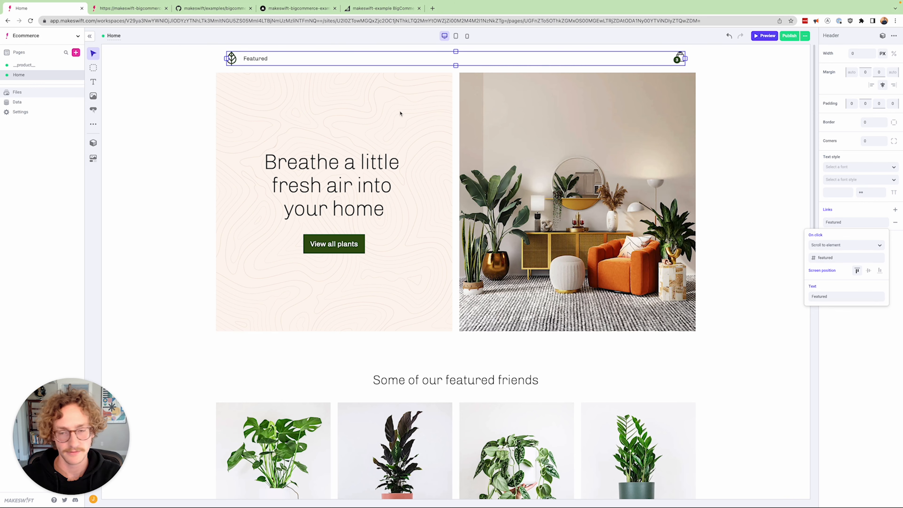
Switch to VS Code and open the file register-components.tsx
key(super+Tab)
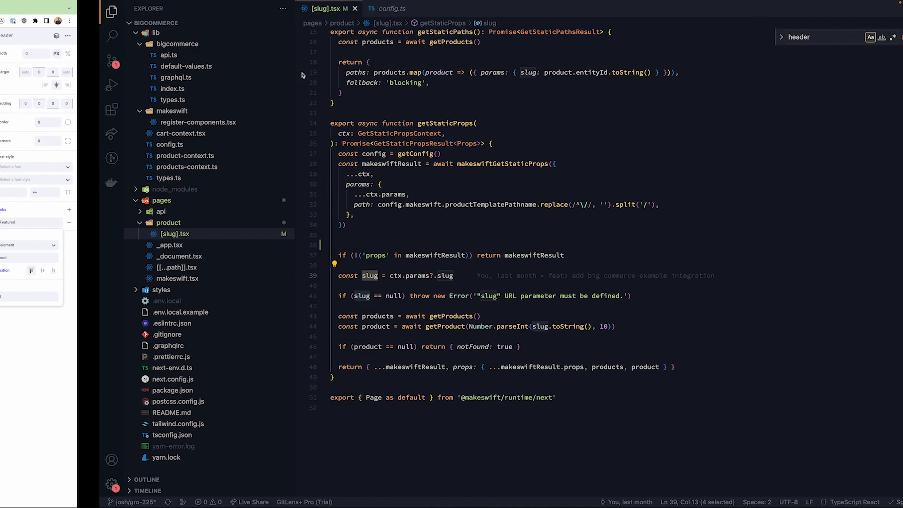
key(super+p)
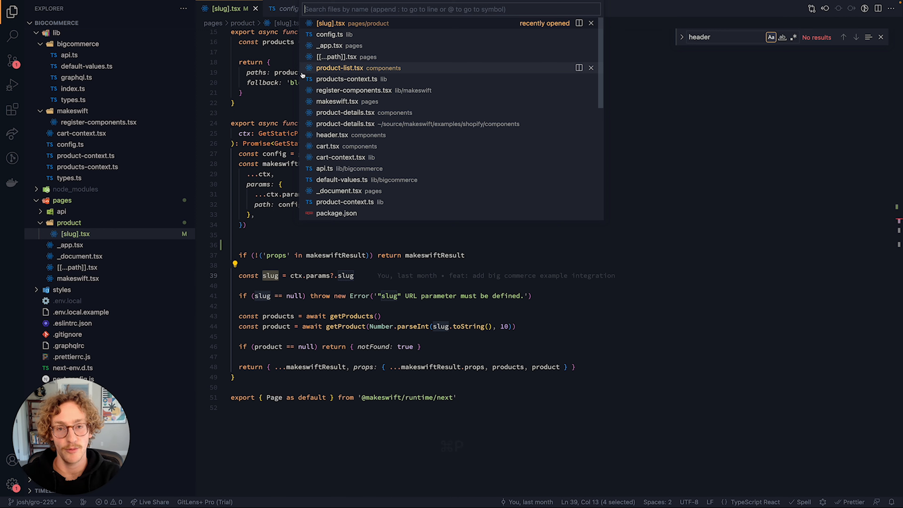
text(header)
key(BackSpace)
key(BackSpace)
key(BackSpace)
key(BackSpace)
key(BackSpace)
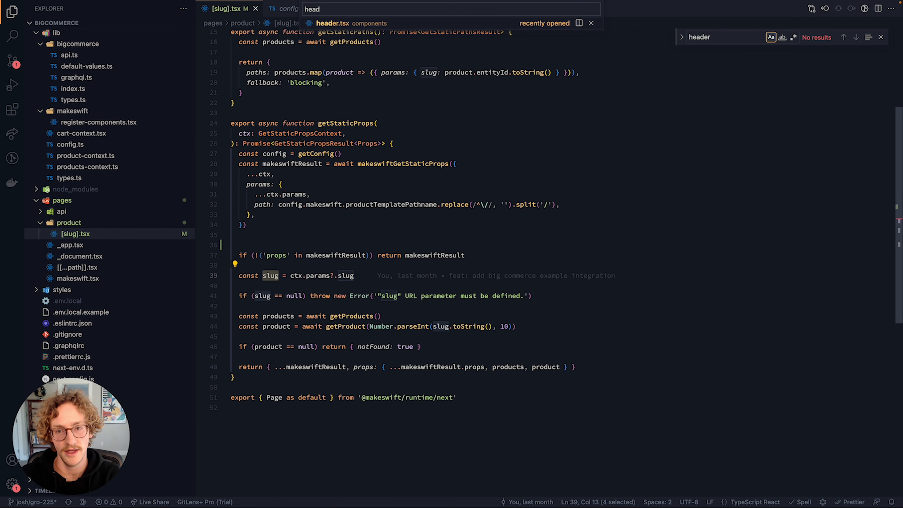
key(BackSpace)
text(regi)
key(Return)
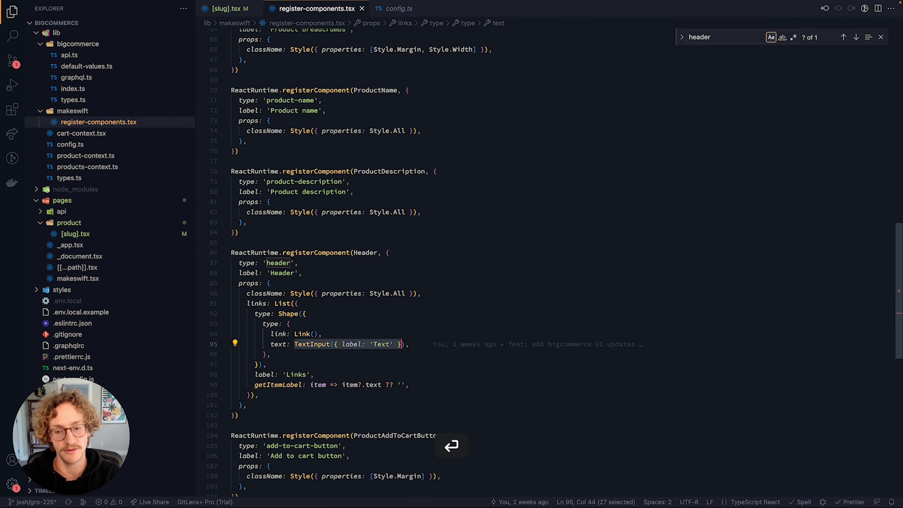
Examine how the Header registration defines its links prop with the List, Shape, Link and TextInput controls
double_click(282, 304)
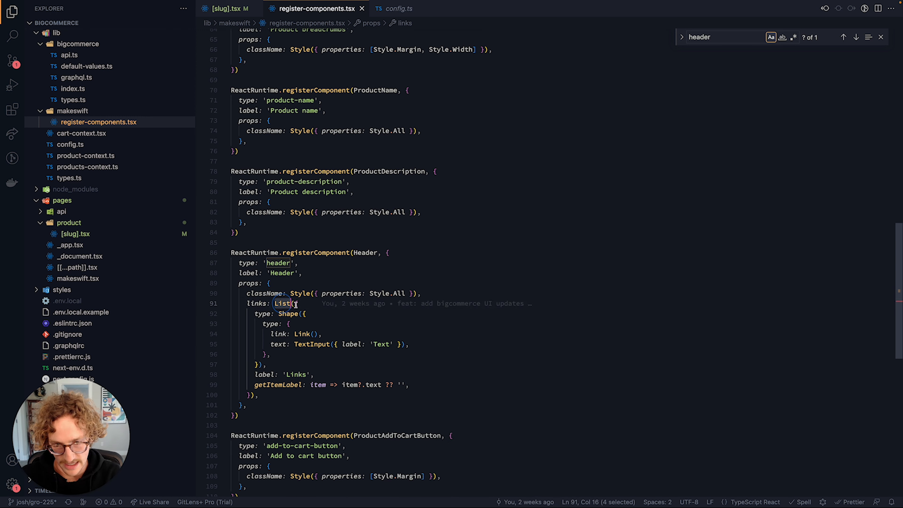
double_click(288, 313)
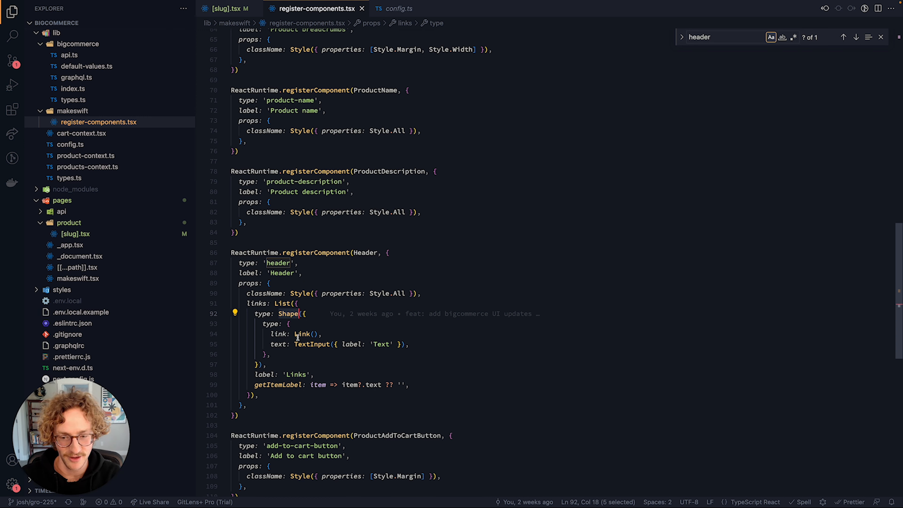
drag(267, 334, 349, 345)
click(313, 347)
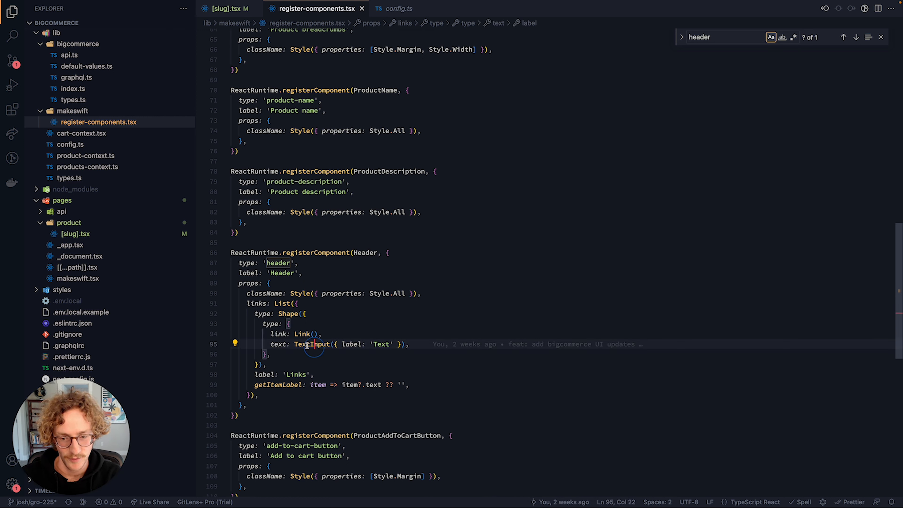
click(310, 345)
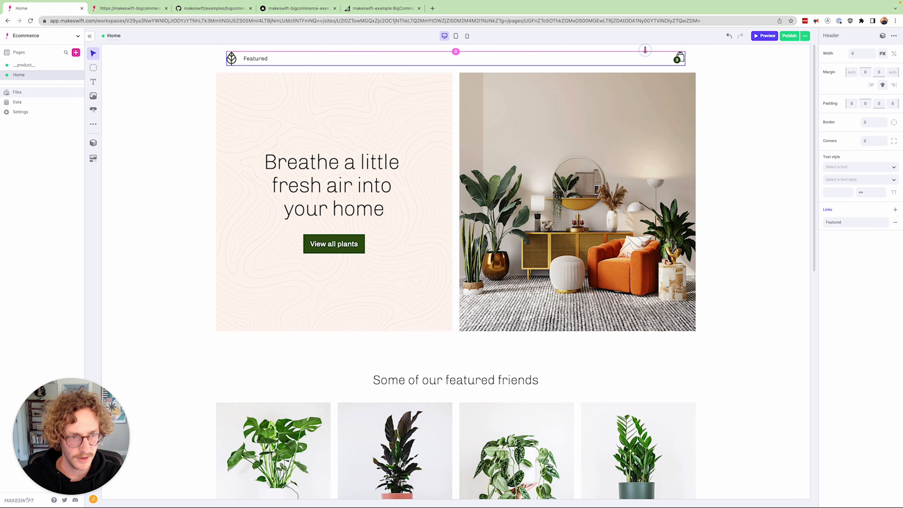
Switch back to Makeswift and turn the box containing the header into a global component named "Header"
click(675, 50)
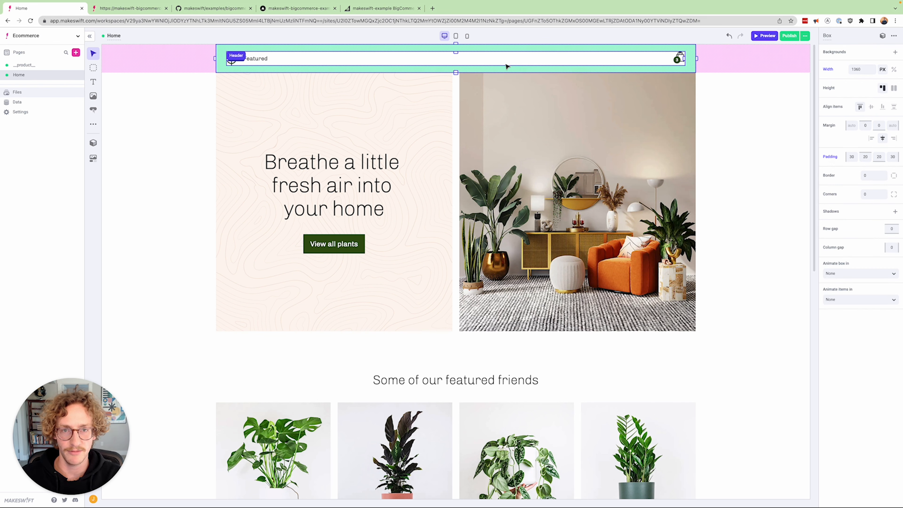
click(882, 35)
text(Header)
key(Return)
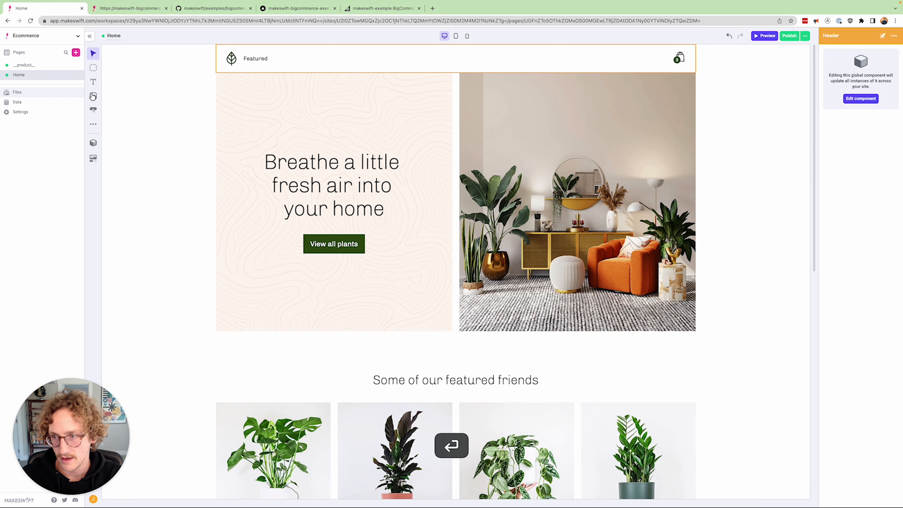
Place the global Header component at the head of the __product__ page and delete the empty box beneath it
click(50, 65)
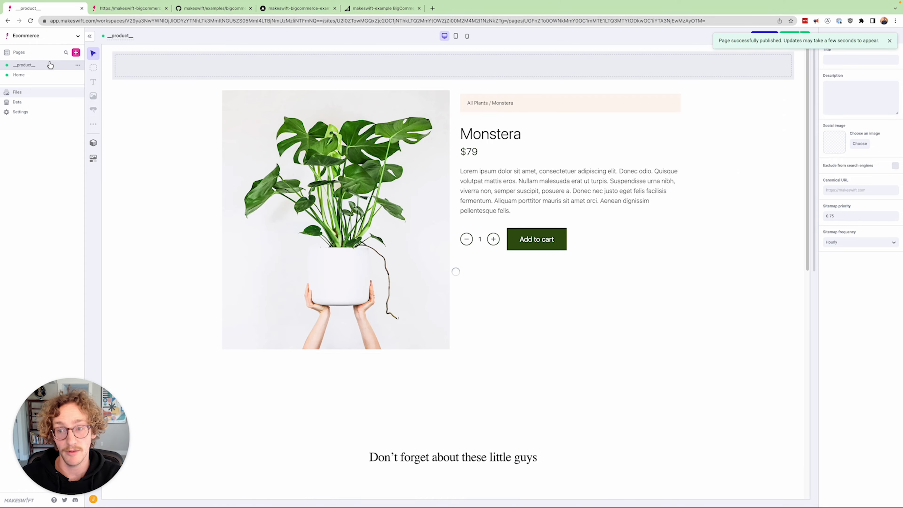
click(93, 124)
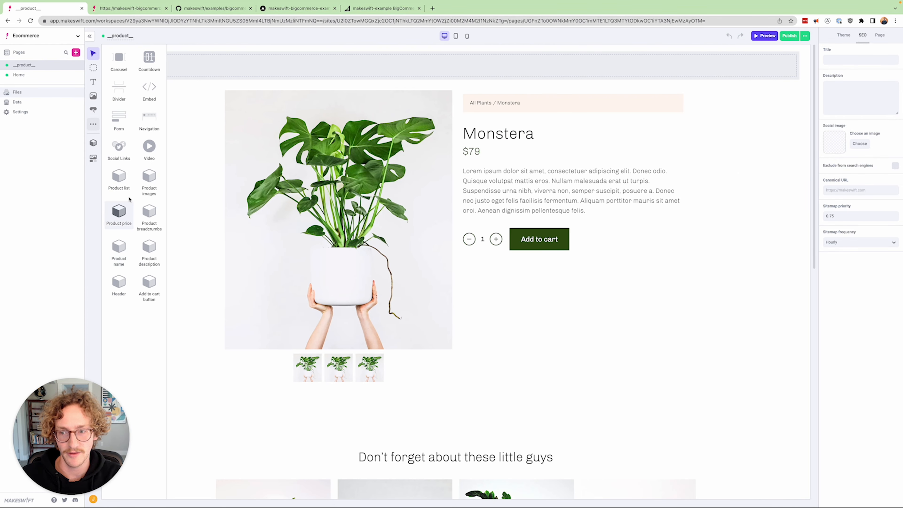
click(94, 143)
drag(121, 74, 263, 53)
click(413, 91)
key(Delete)
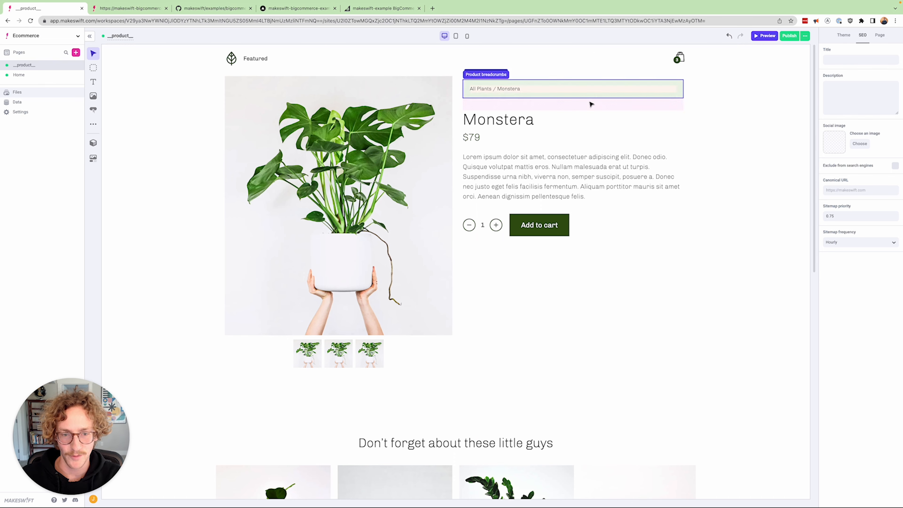
Review the __product__ page down to its footer and publish it
scroll(590, 101, down, 10)
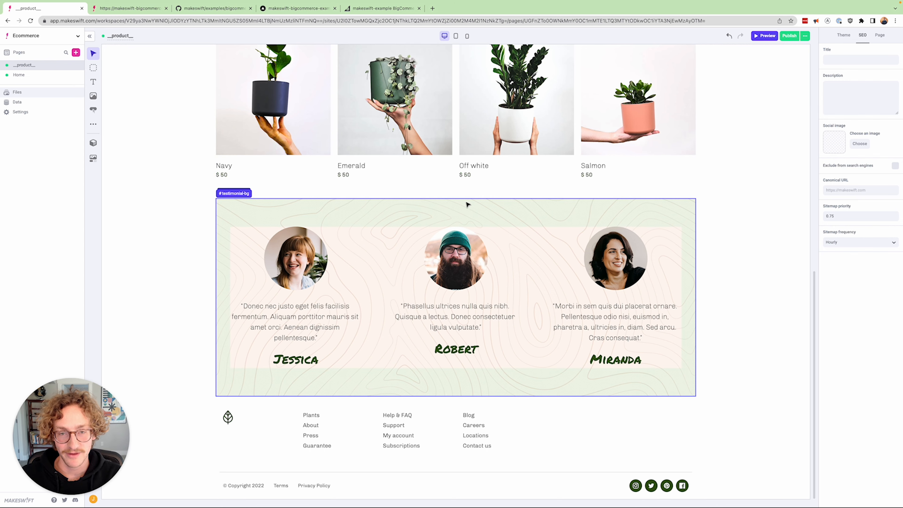
scroll(468, 205, up, 10)
click(788, 35)
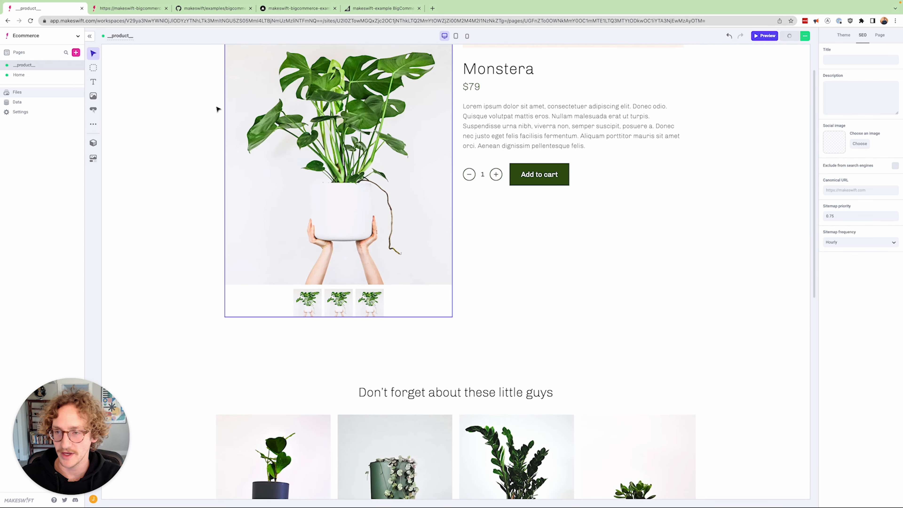
Switch to the live storefront and load its home page at makeswift-bigcommerce-example.vercel.app
click(130, 8)
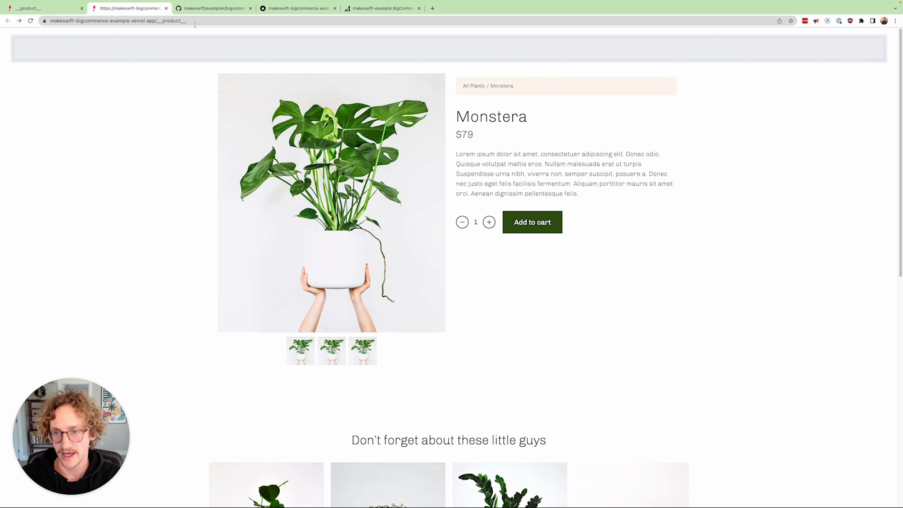
drag(195, 24, 156, 22)
key(BackSpace)
key(Return)
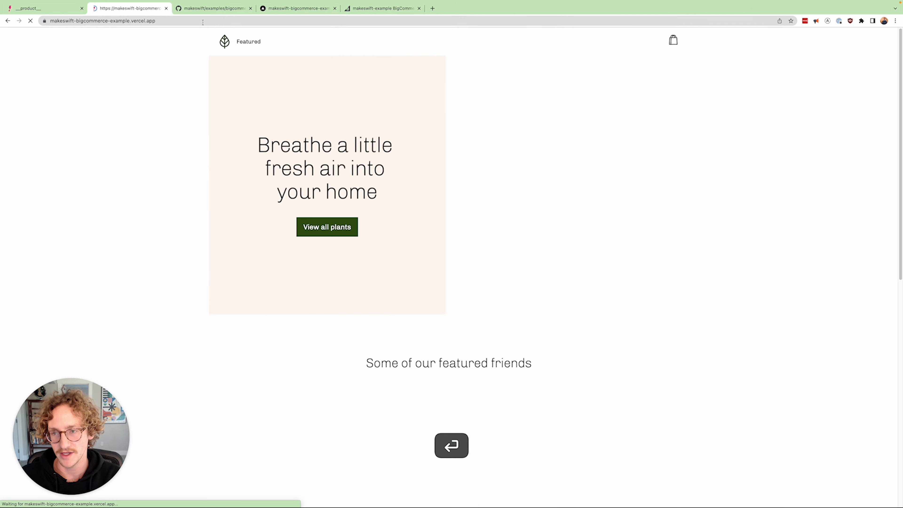
Reduce the Silver Pothos quantity to 2 in the storefront cart, remove the item completely and close the cart
click(672, 41)
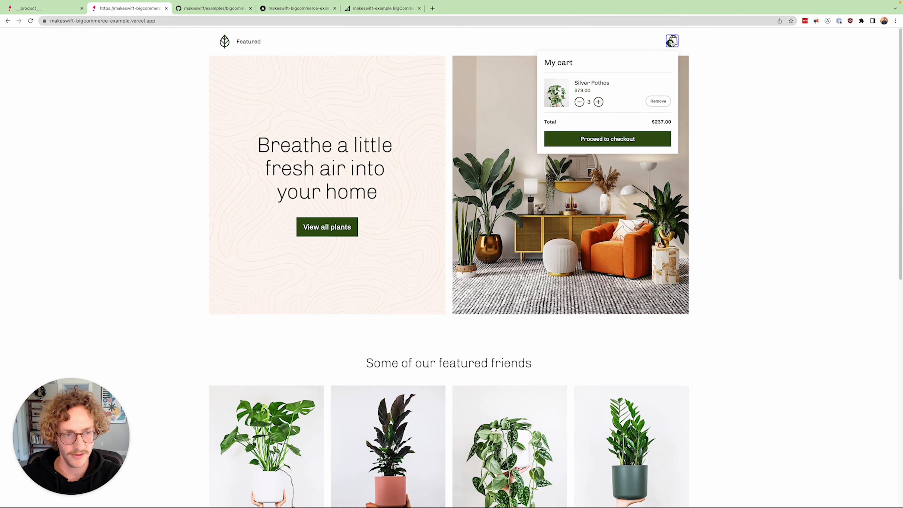
click(580, 101)
click(659, 103)
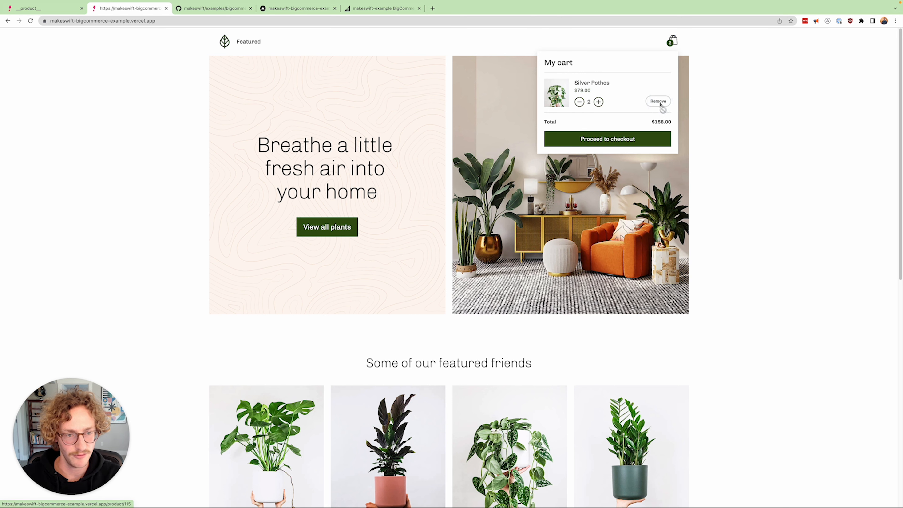
click(409, 48)
Open the Monstera product page from the featured plants, reload it and look over the whole page
scroll(404, 89, down, 6)
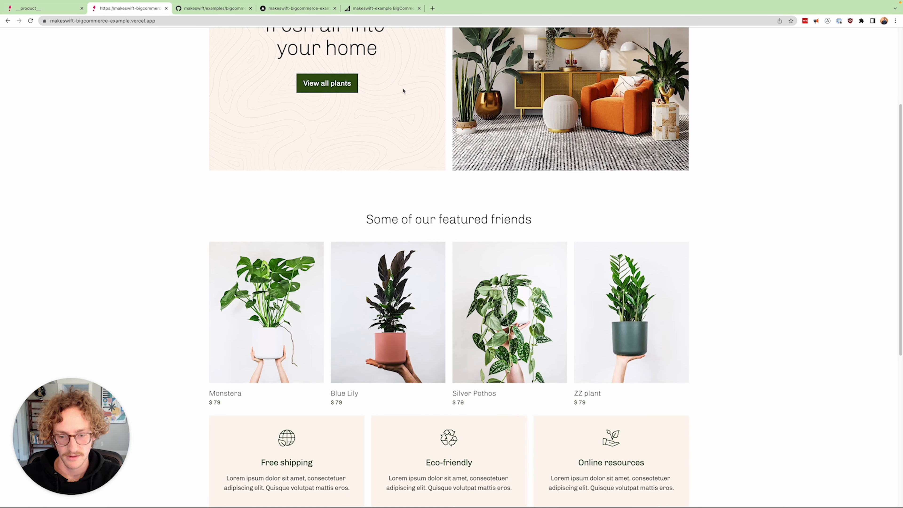
click(288, 249)
key(super+r)
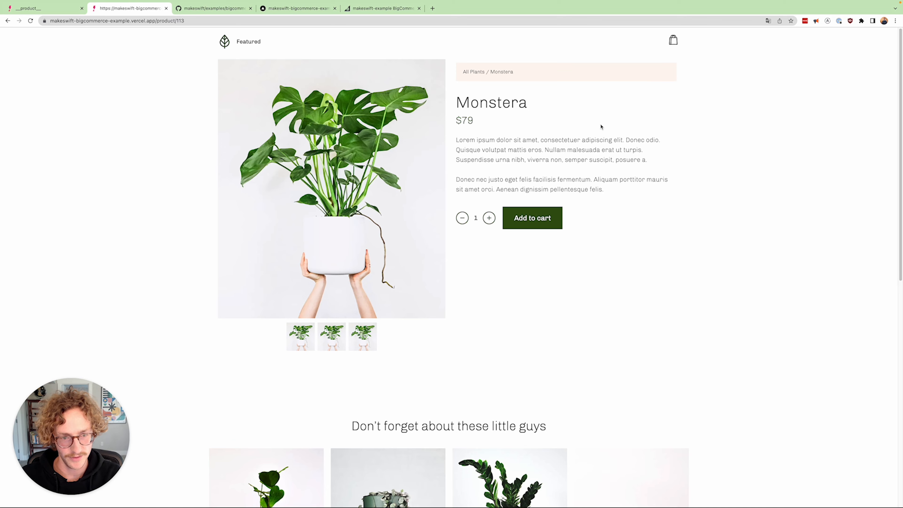
scroll(557, 139, down, 5)
scroll(248, 124, up, 5)
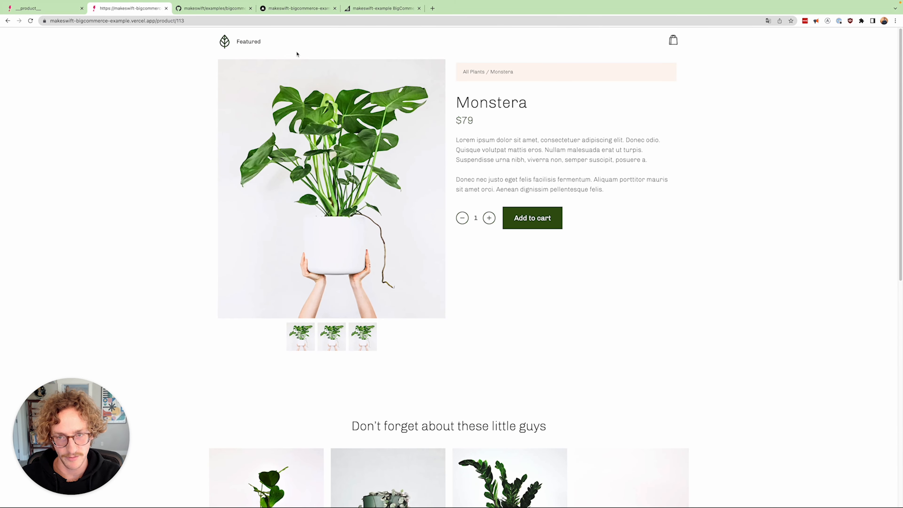
scroll(312, 52, down, 8)
scroll(380, 110, up, 8)
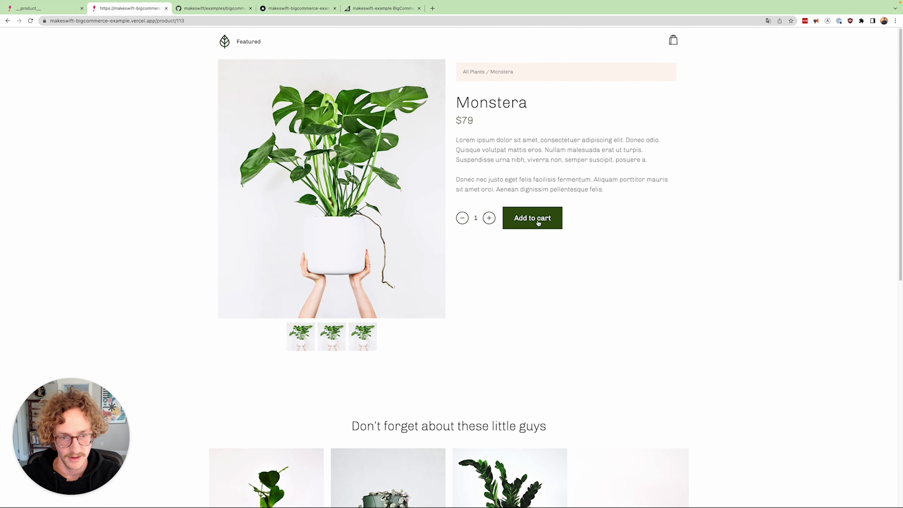
Add two Monstera plants to the cart and proceed to checkout
click(490, 219)
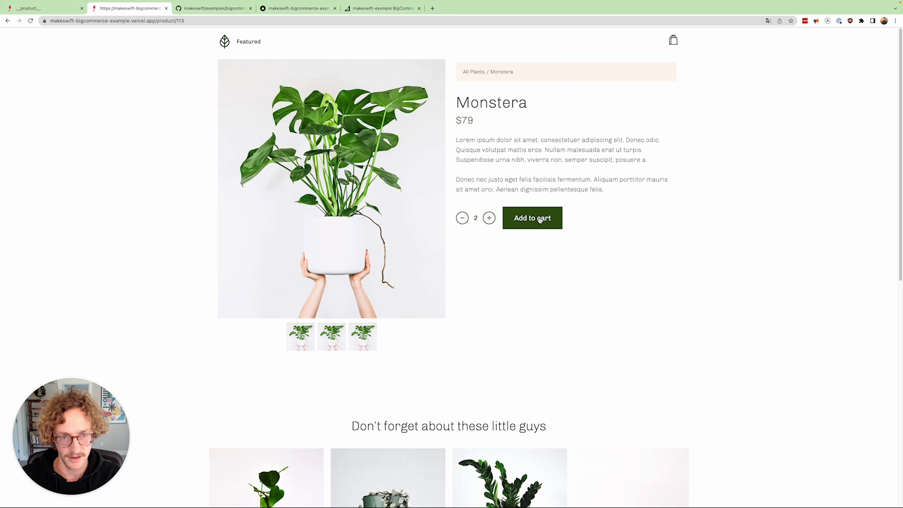
click(540, 220)
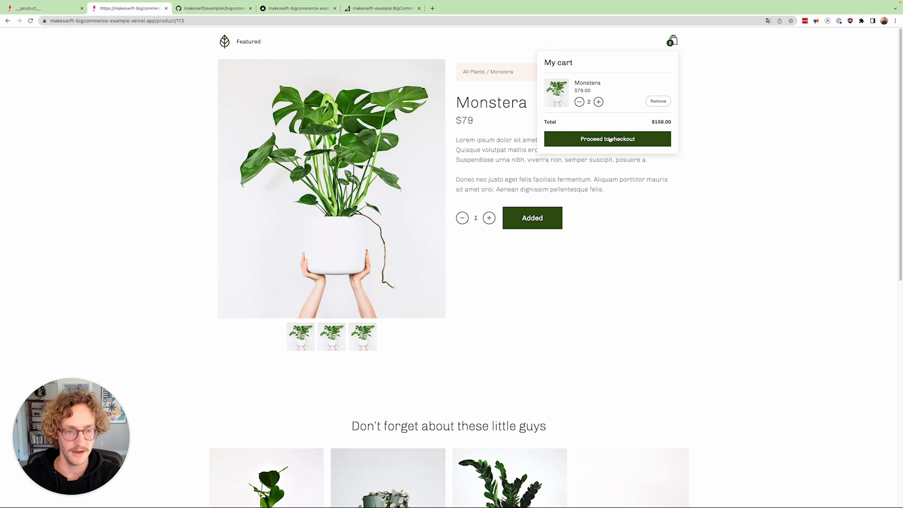
click(608, 140)
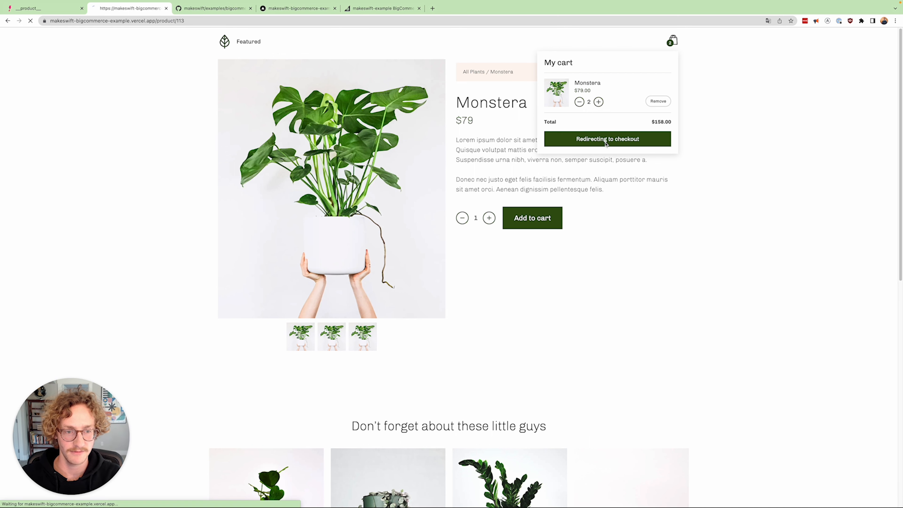